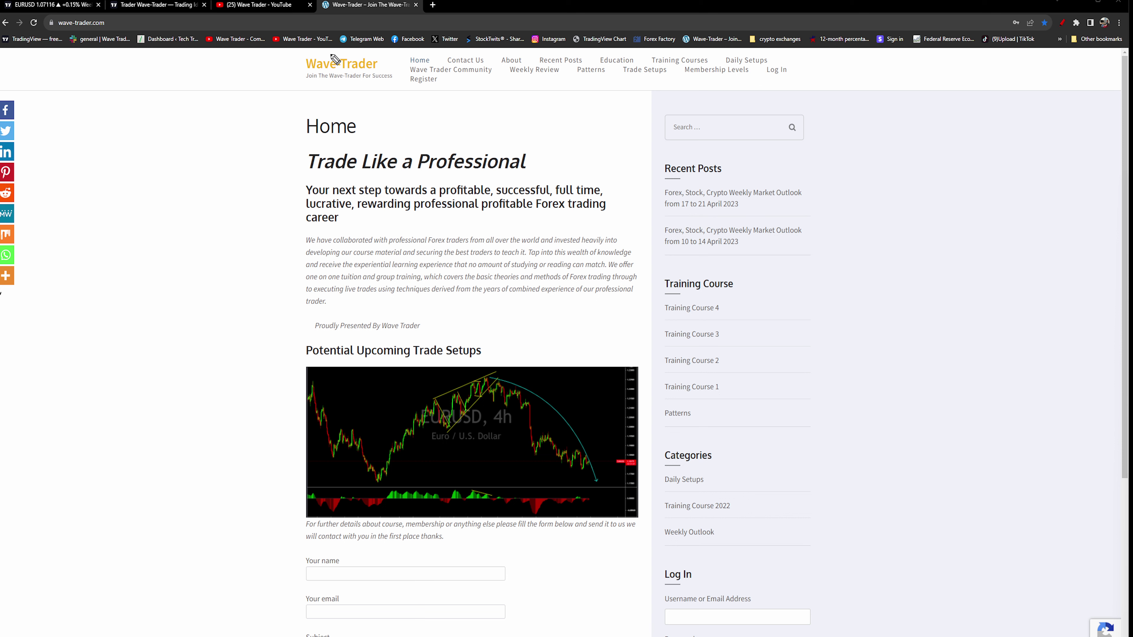
Circle the Wave-Trader logo, the Membership Levels link and the contact form area on the home page, and clear the marks
mouse_move(334, 58)
left_mouse_down()
mouse_move(306, 80)
mouse_move(399, 90)
mouse_move(344, 56)
left_mouse_up()
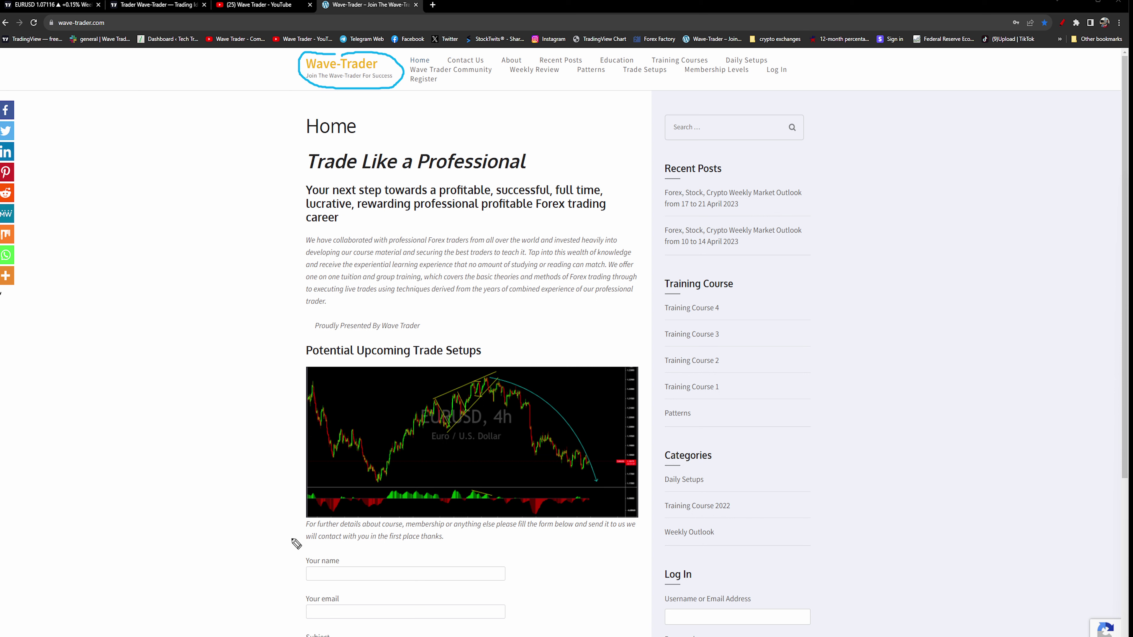
mouse_move(738, 62)
left_mouse_down()
mouse_move(714, 64)
mouse_move(716, 87)
mouse_move(758, 60)
left_mouse_up()
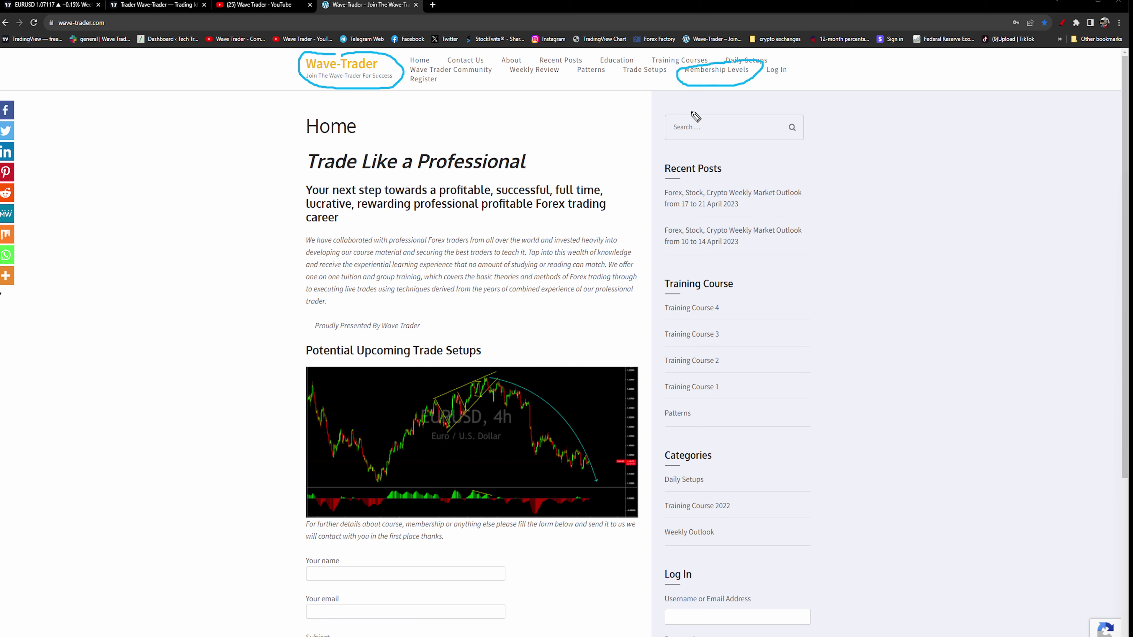
left_click_drag(268, 519, 303, 564)
key("Escape")
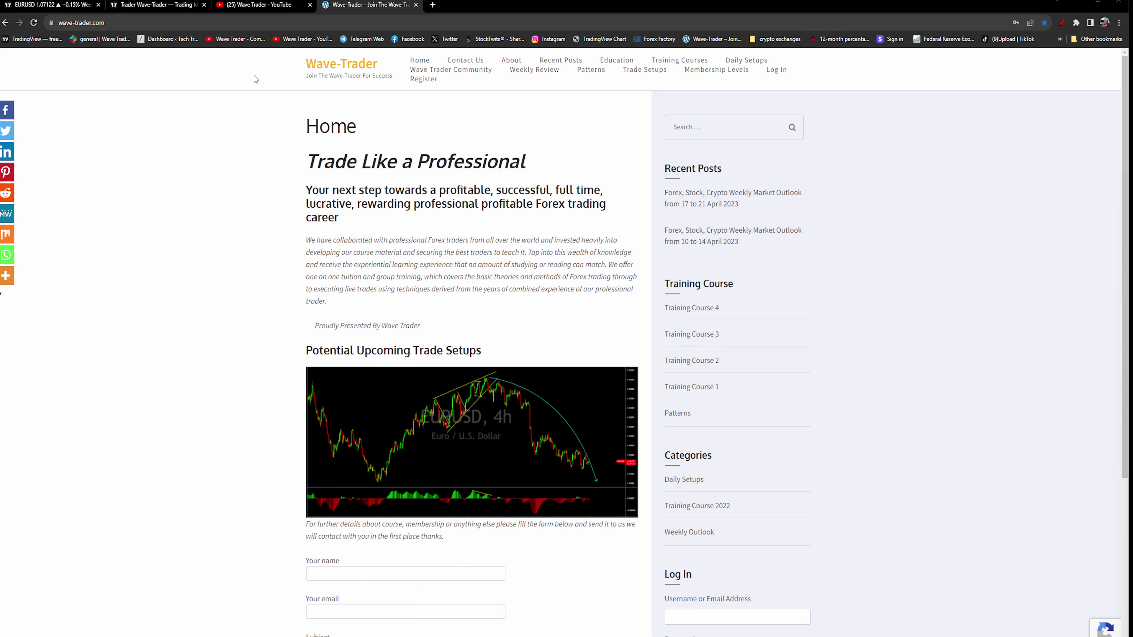
Show the Wave Trader YouTube channel's latest videos and mark the EURUSD bounce back setup video
left_click(256, 5)
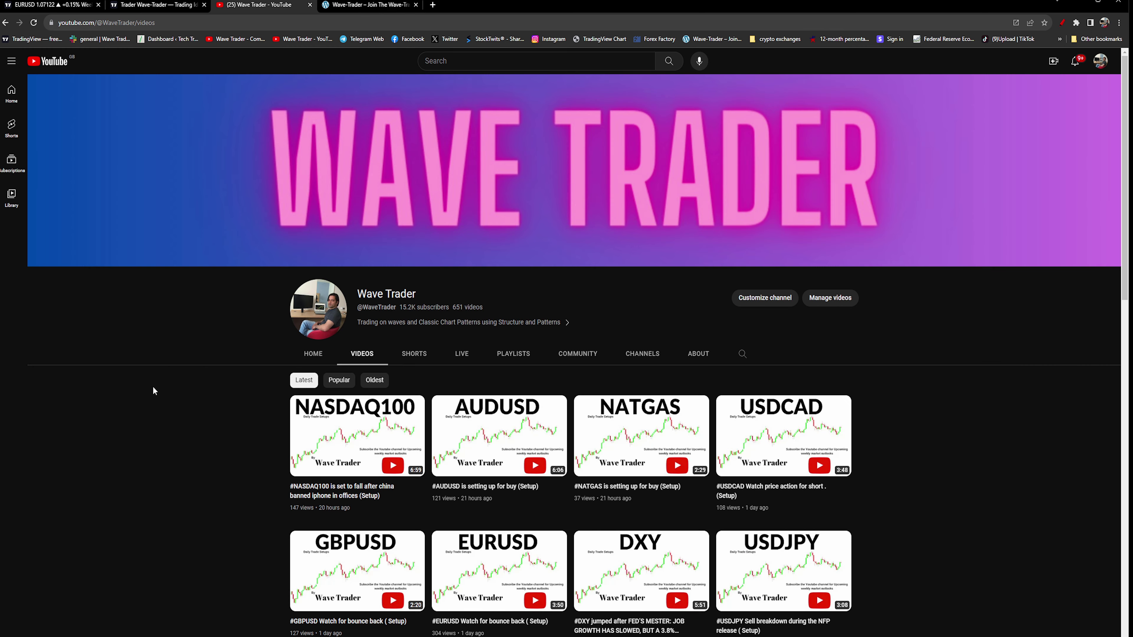
scroll(192, 396, "down", 4)
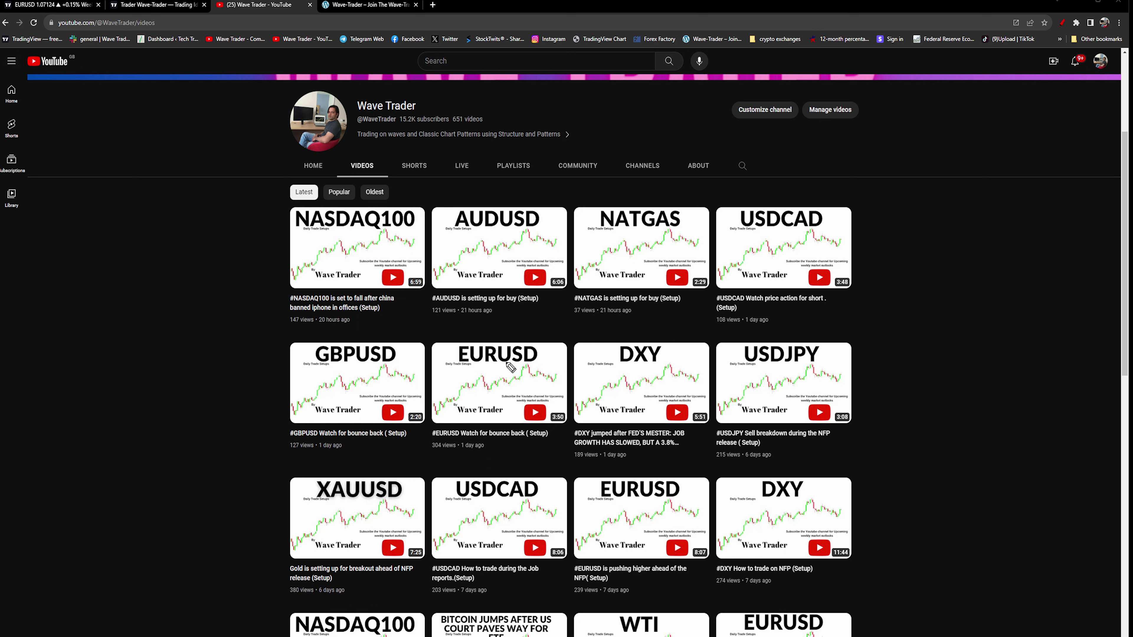
mouse_move(509, 336)
left_mouse_down()
mouse_move(462, 370)
mouse_move(542, 346)
mouse_move(516, 336)
left_mouse_up()
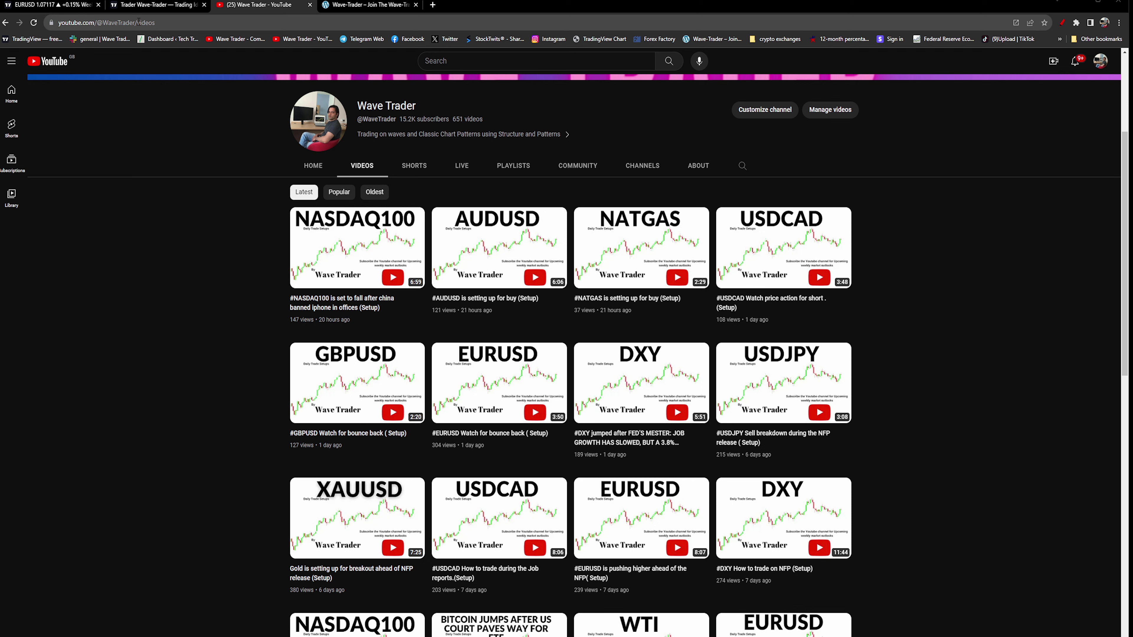
Open the published TradingView idea "EURUSD Buy the breakout" and play its chart forward to the latest price
left_click(148, 6)
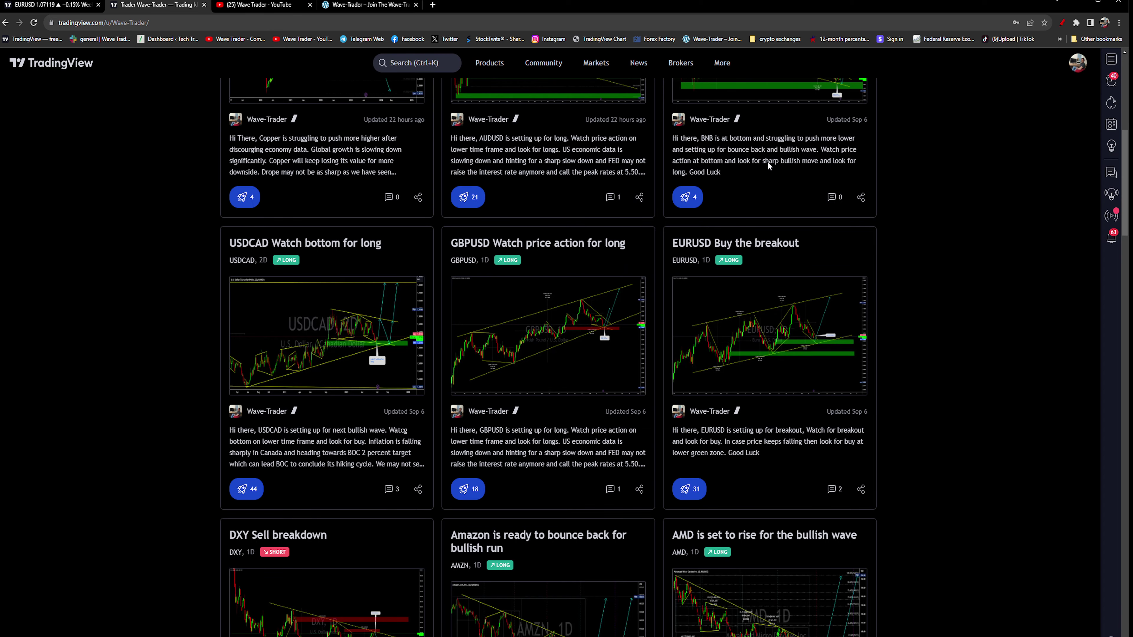
left_click(785, 335)
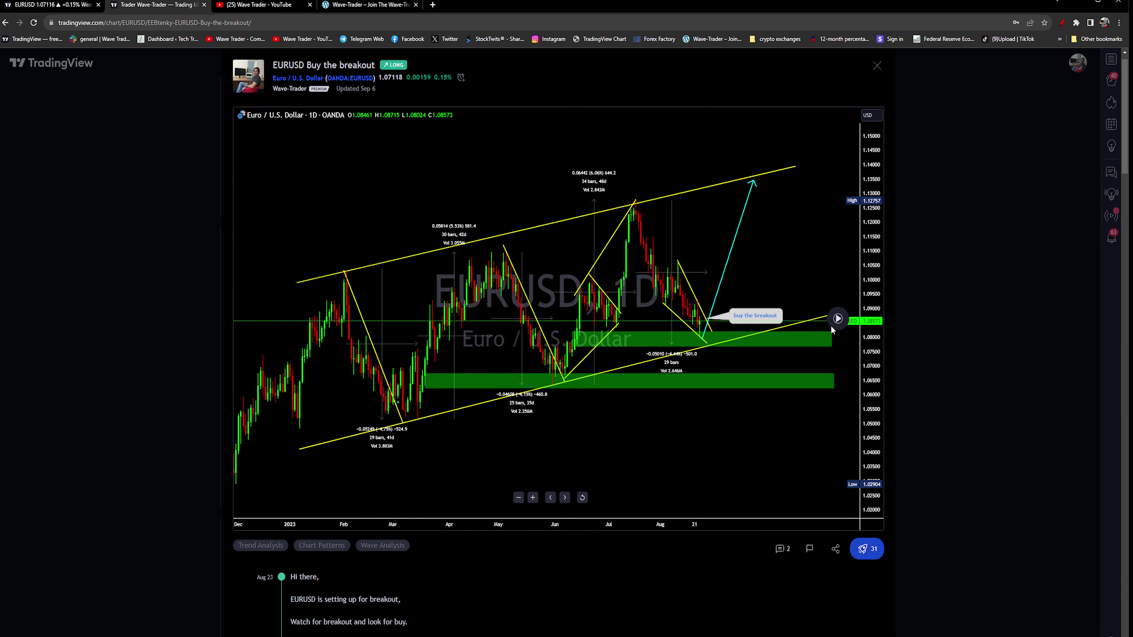
left_click(833, 324)
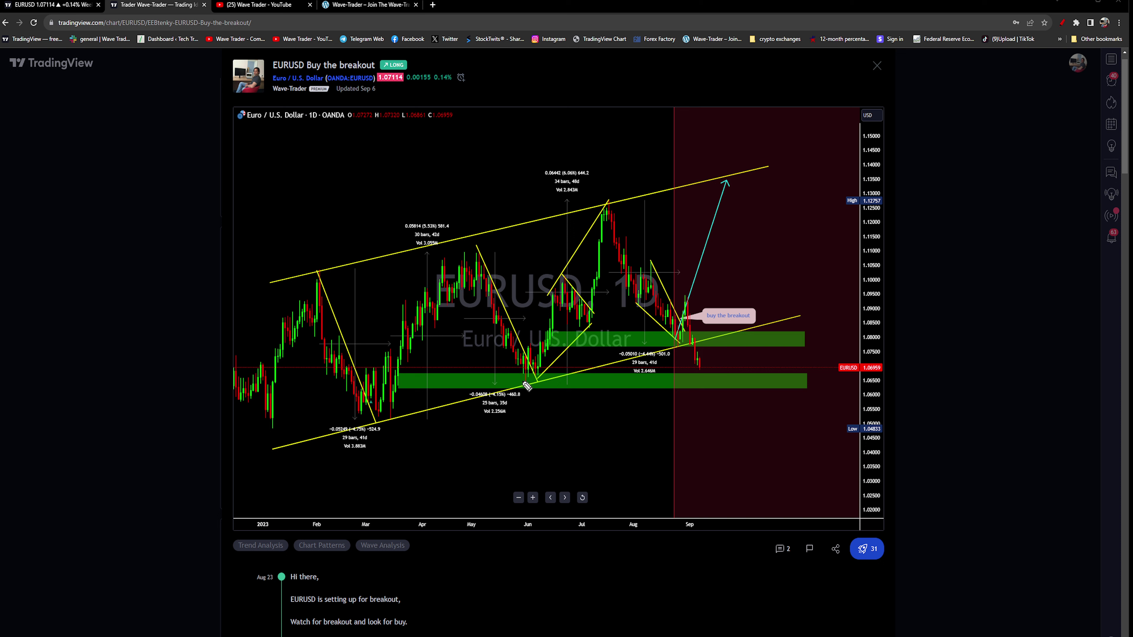
Sketch the lower green zone's support, the decline from the July high, possible price paths and the breakout spot on the idea chart, clearing the marks
left_click_drag(521, 381, 538, 379)
left_click_drag(606, 211, 780, 395)
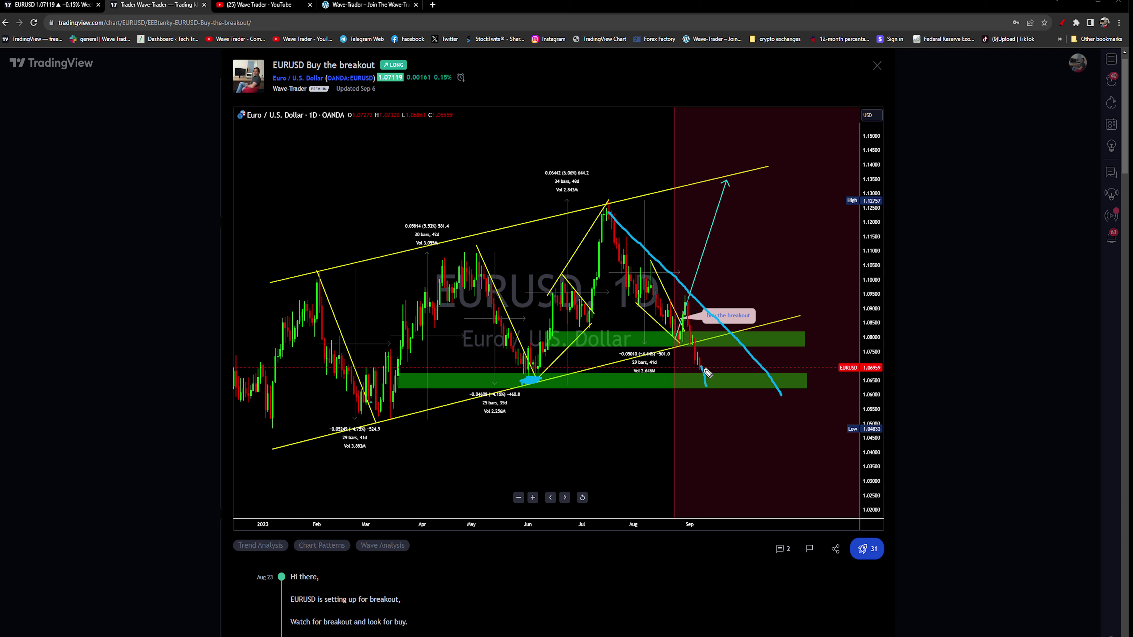
left_click_drag(709, 385, 743, 361)
mouse_move(708, 383)
left_mouse_down()
mouse_move(714, 339)
mouse_move(734, 322)
mouse_move(747, 205)
mouse_move(751, 215)
left_mouse_up()
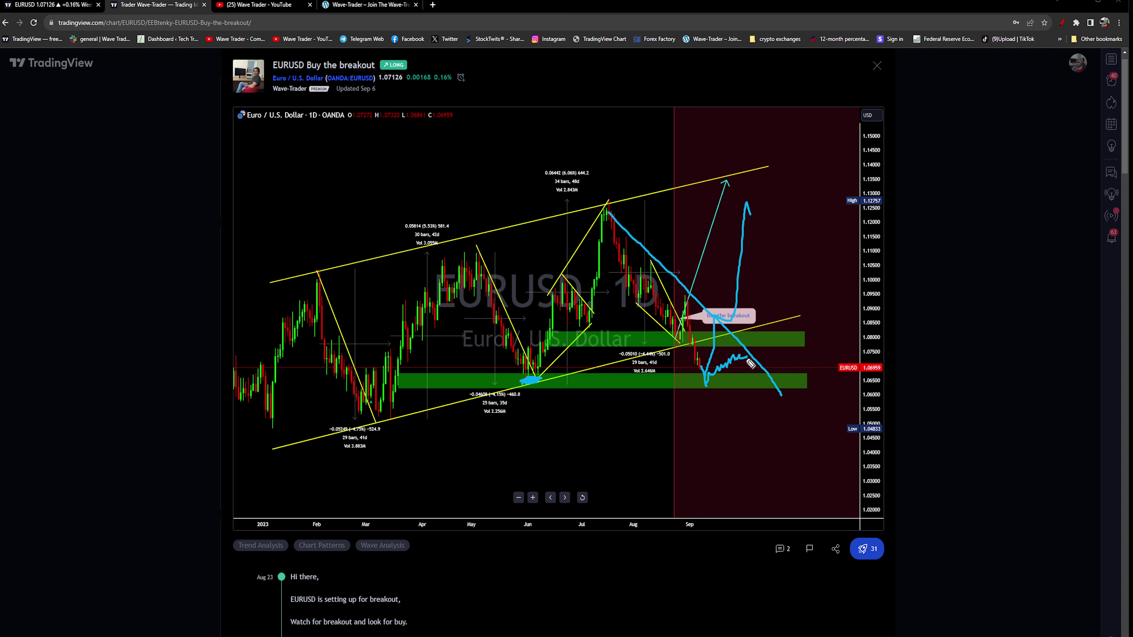
left_click_drag(748, 359, 760, 407)
mouse_move(391, 422)
left_mouse_down()
mouse_move(374, 419)
mouse_move(400, 417)
mouse_move(370, 414)
mouse_move(396, 421)
left_mouse_up()
key("Escape")
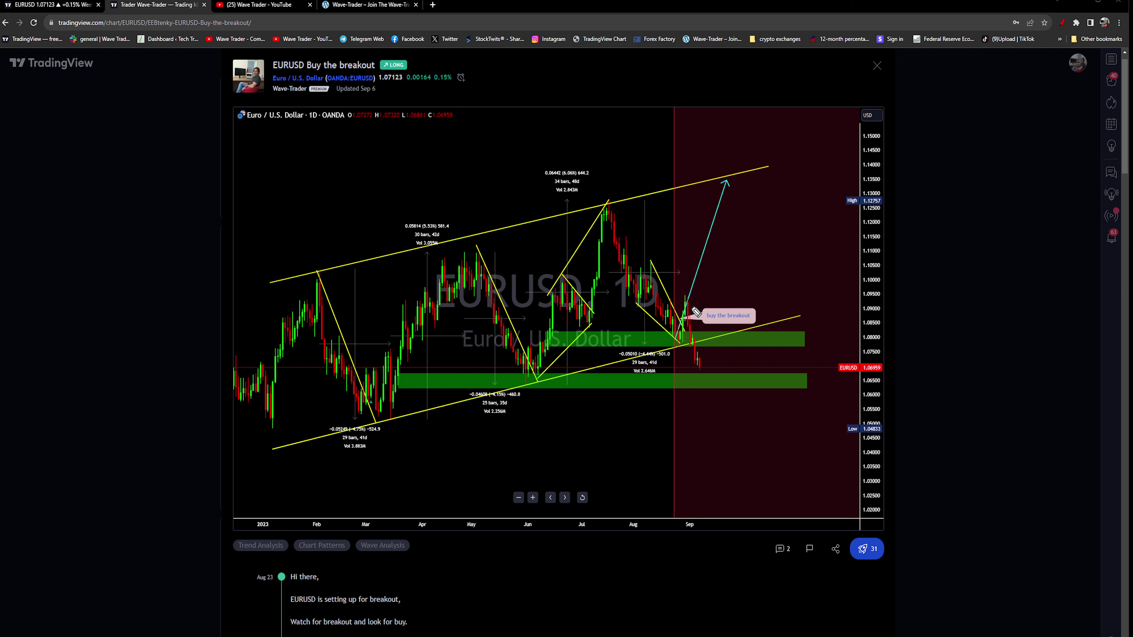
mouse_move(691, 309)
left_mouse_down()
mouse_move(684, 363)
mouse_move(698, 331)
left_mouse_up()
key("Escape")
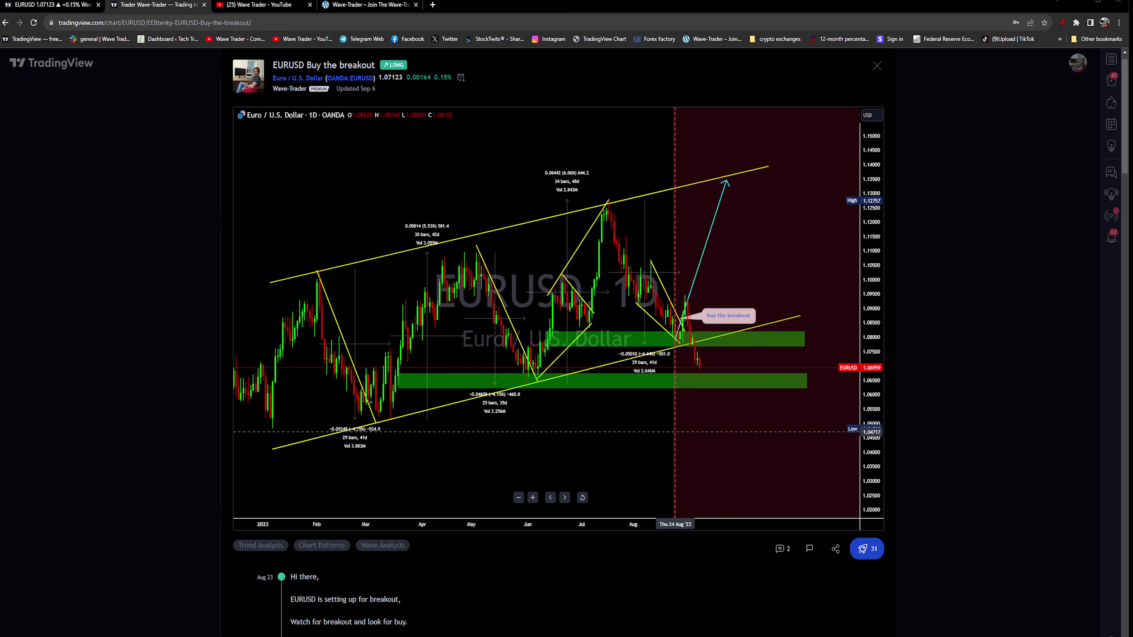
Review the idea's comment updates, enlarging and closing the 4h chart snapshot published on Sep 01, 2023
scroll(619, 388, "down", 10)
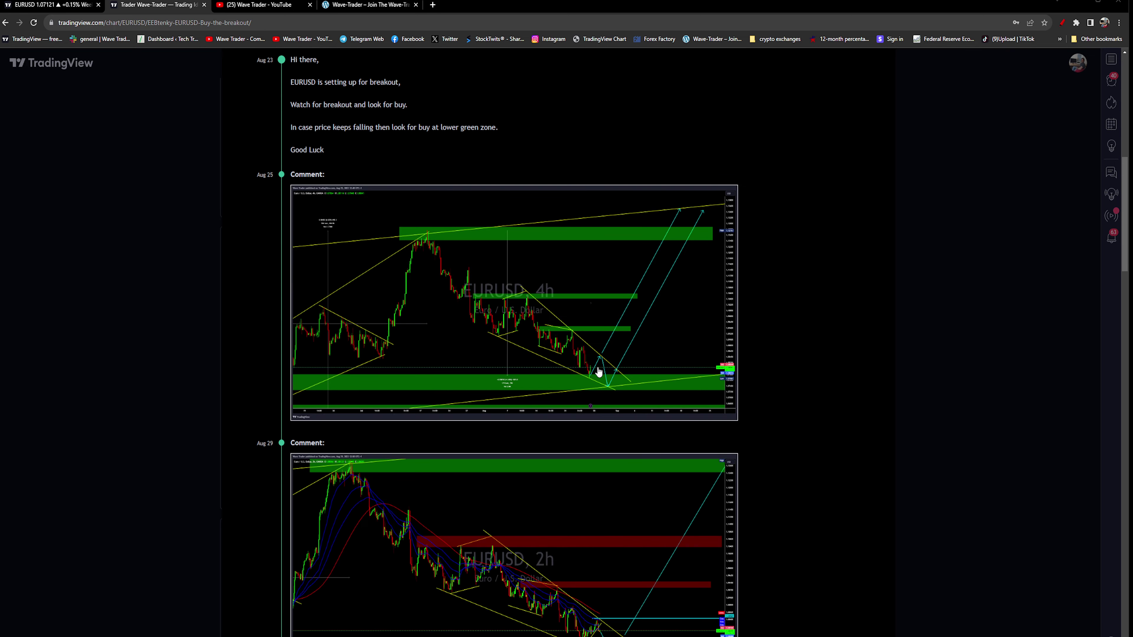
scroll(598, 372, "down", 10)
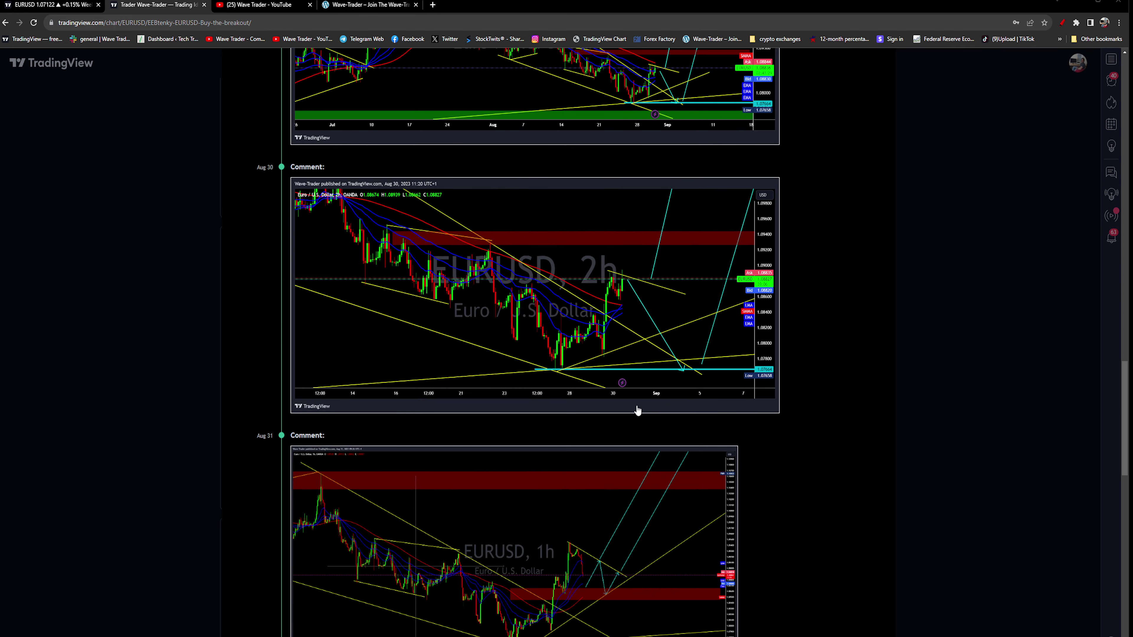
scroll(636, 410, "down", 12)
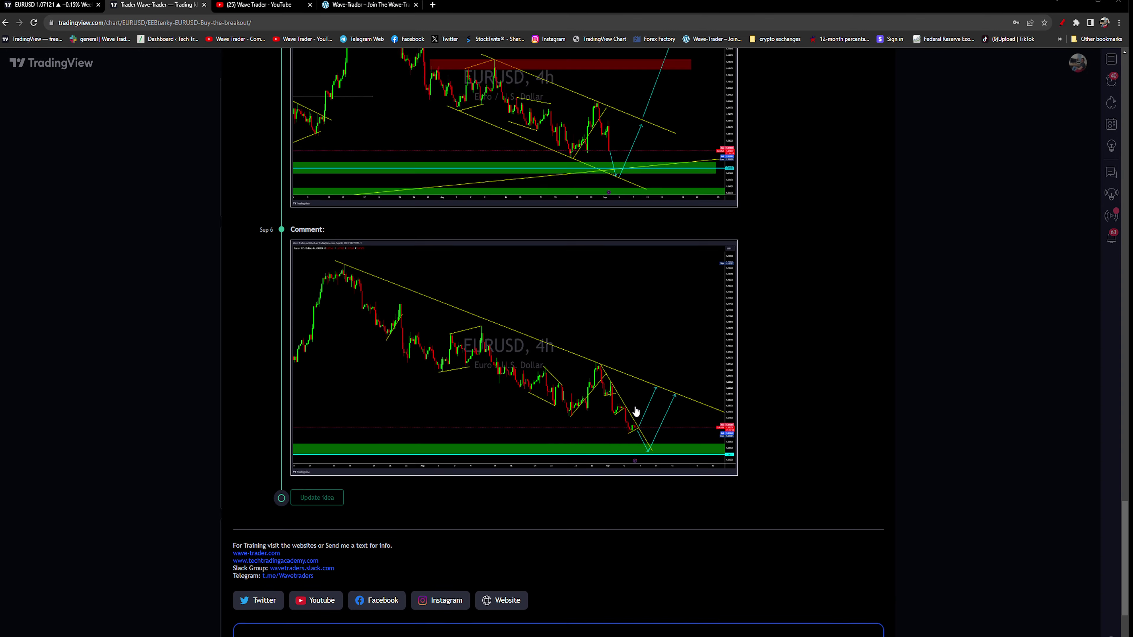
scroll(637, 411, "up", 3)
left_click(611, 350)
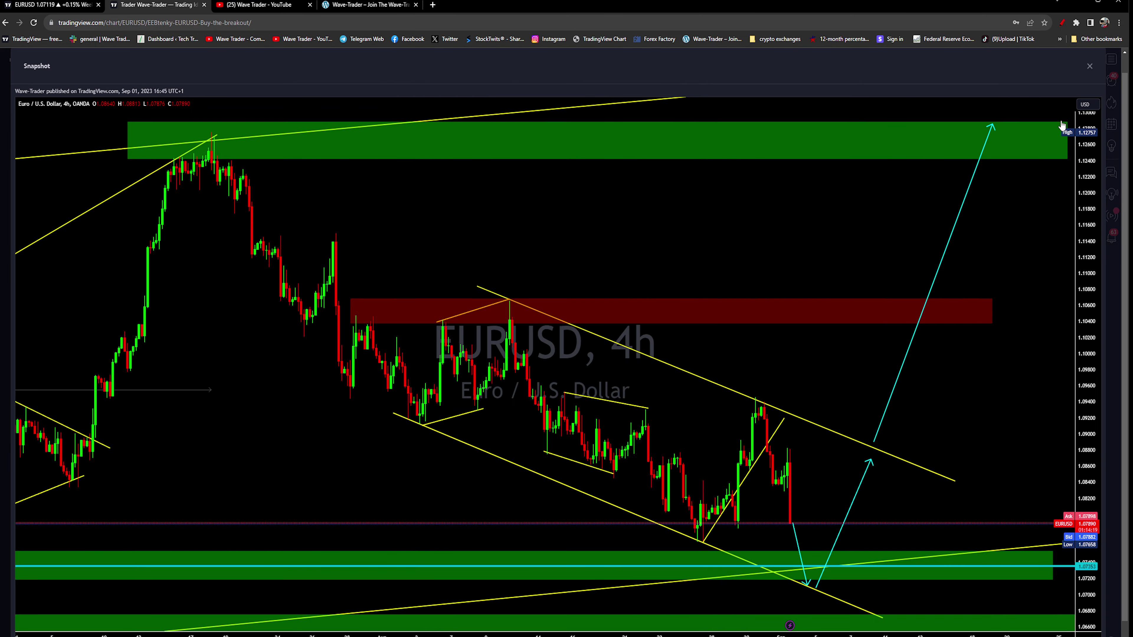
left_click(1090, 67)
Enlarge the Sep 6 update's 4h snapshot, mark the latest price near the small breakout line, and close the snapshot
scroll(612, 450, "down", 1)
left_click(612, 312)
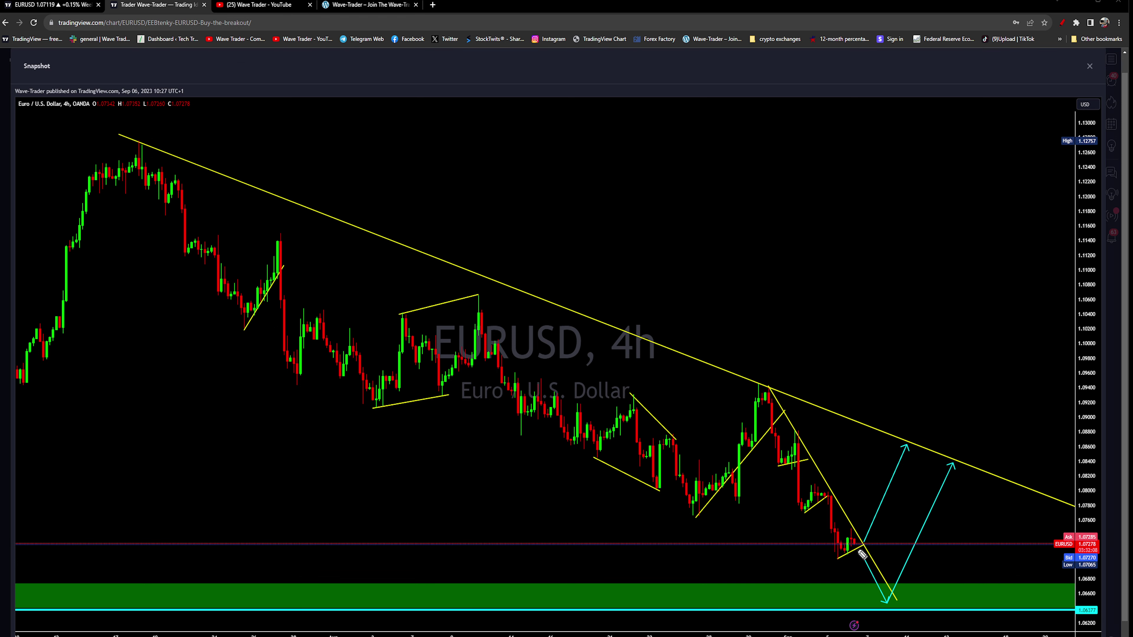
mouse_move(862, 553)
left_mouse_down()
mouse_move(887, 603)
mouse_move(872, 556)
left_mouse_up()
key("Escape")
left_click(1089, 67)
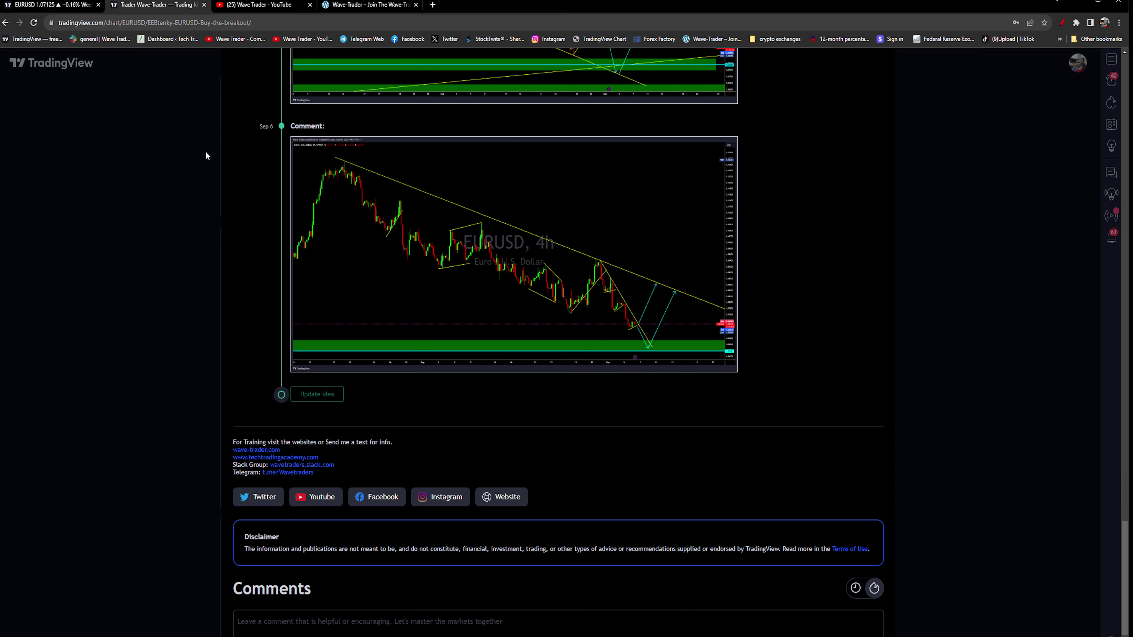
Switch to the live EURUSD 4h chart and temporarily mark the recent low and the small falling channel around it
left_click(62, 7)
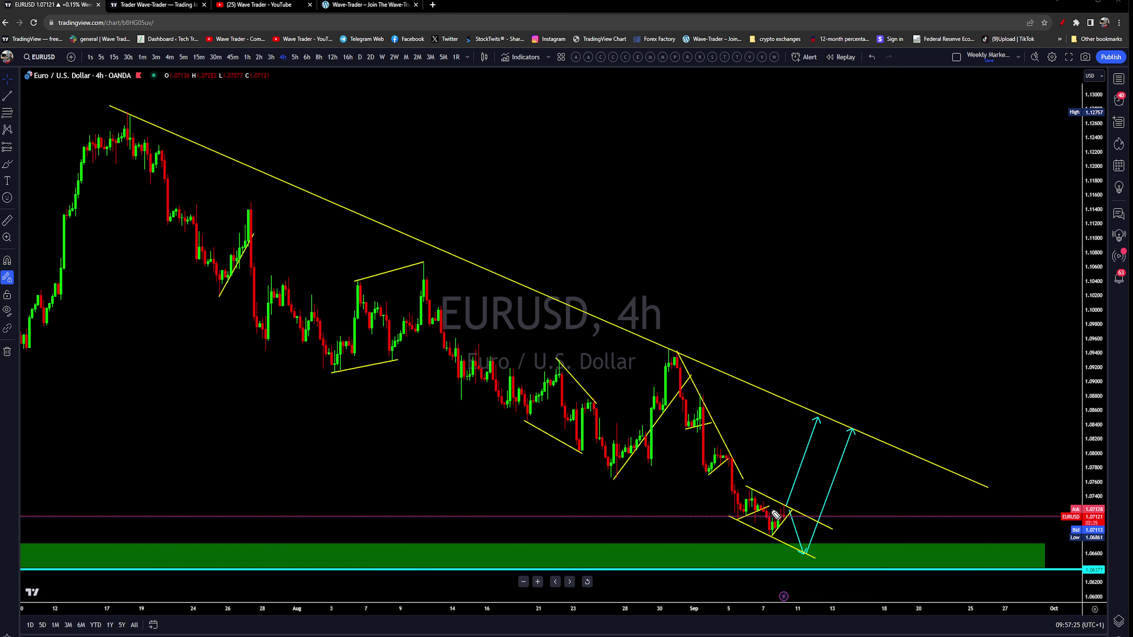
mouse_move(771, 510)
left_mouse_down()
mouse_move(757, 523)
mouse_move(769, 538)
mouse_move(786, 521)
left_mouse_up()
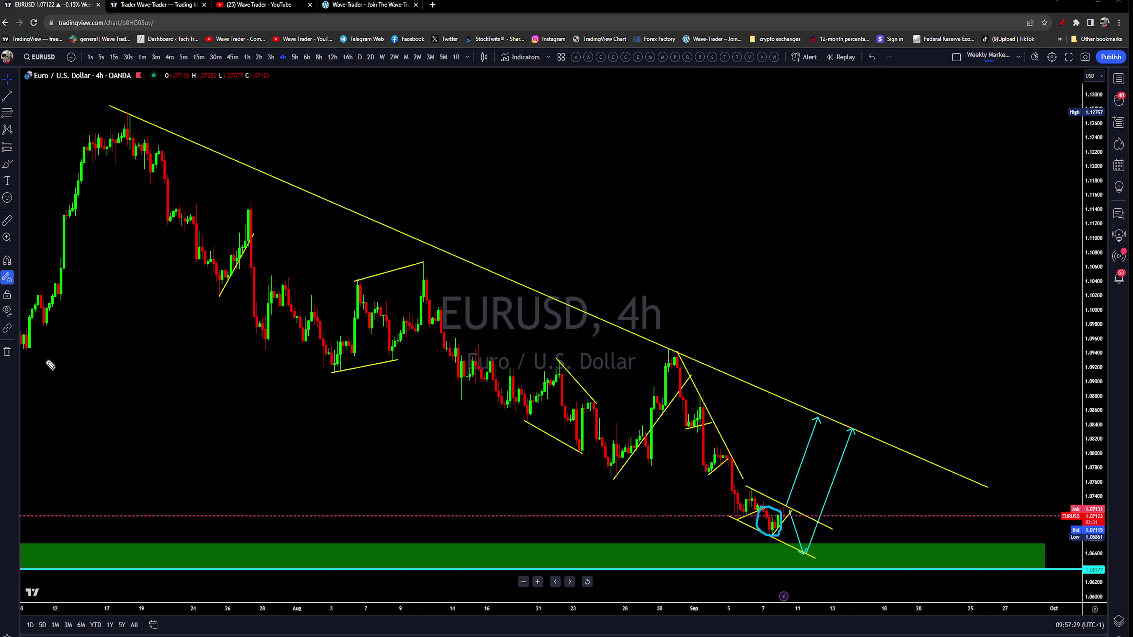
key("ctrl+z")
mouse_move(766, 486)
left_mouse_down()
mouse_move(728, 509)
mouse_move(738, 532)
mouse_move(810, 563)
mouse_move(830, 502)
mouse_move(760, 488)
left_mouse_up()
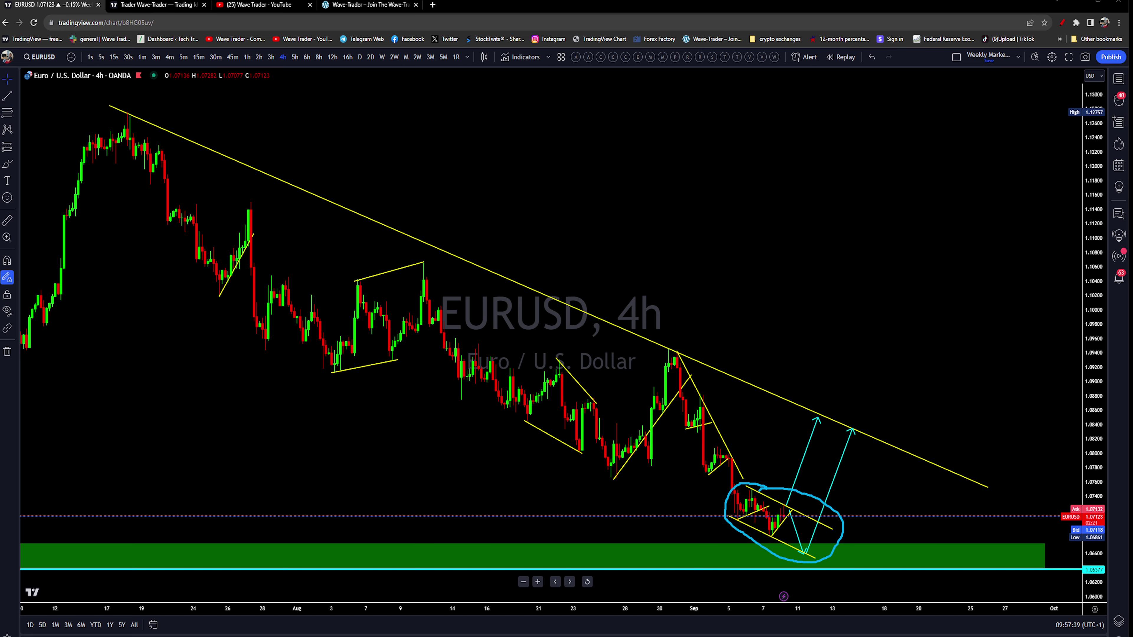
Place a horizontal ray at about 1.0519 near the March 2023 low on the 4h chart and reset the chart view
left_click(587, 581)
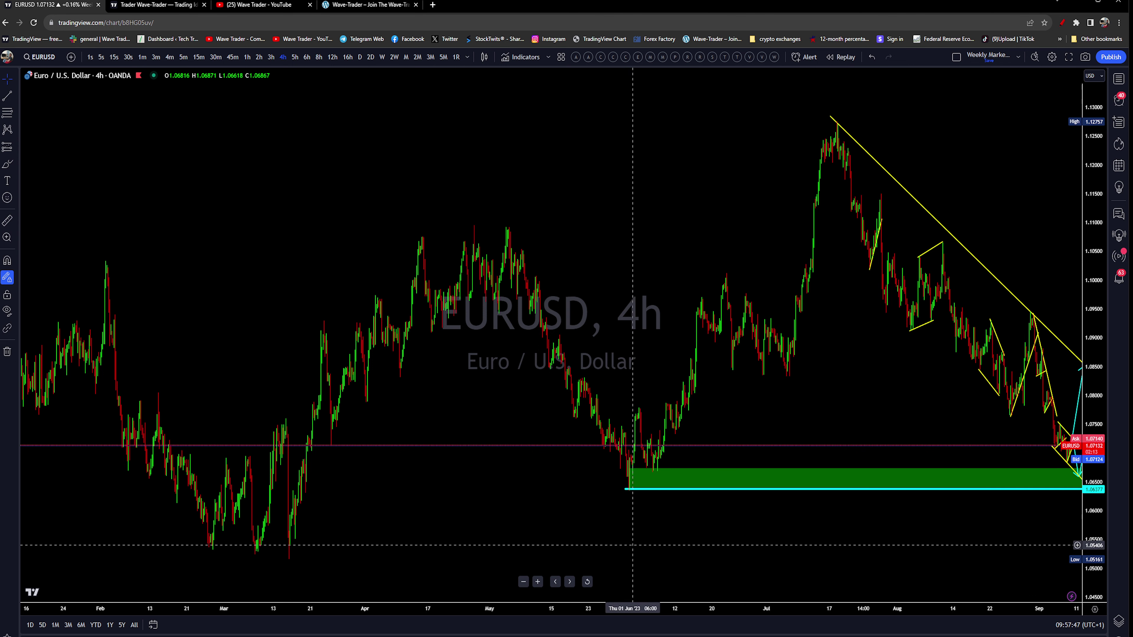
scroll(622, 548, "down", 2)
left_click(15, 95)
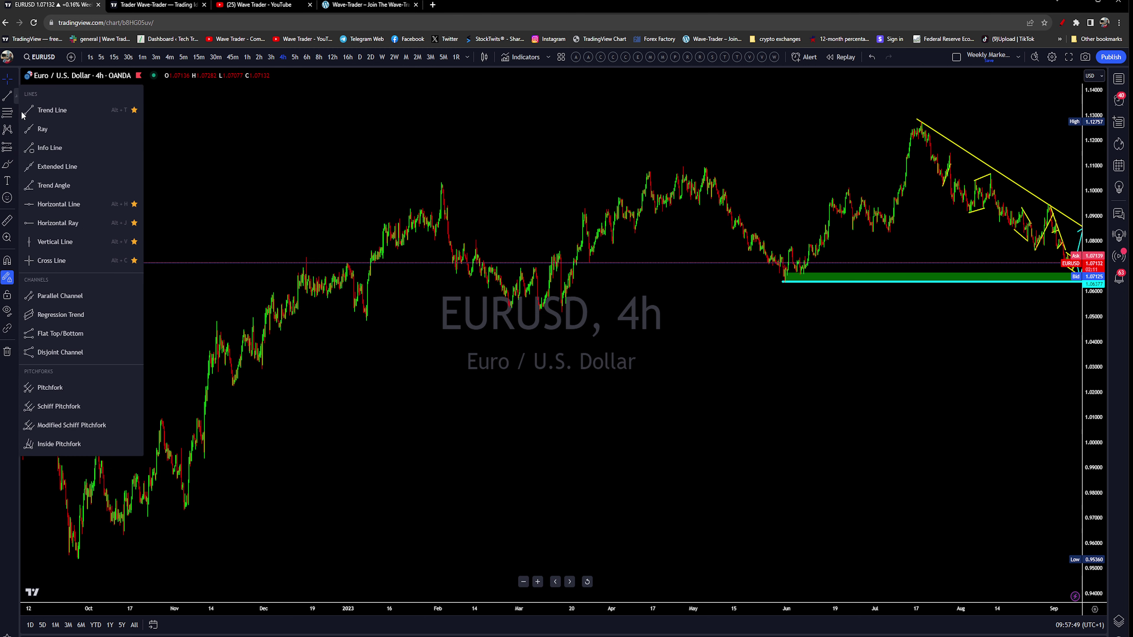
left_click(34, 224)
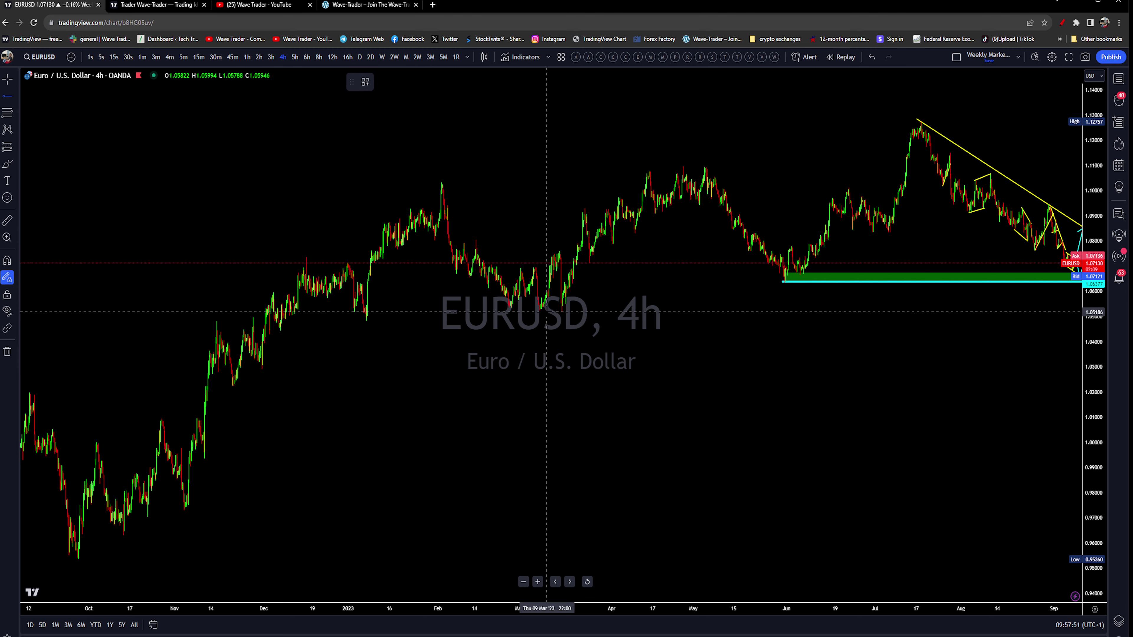
left_click(546, 312)
left_click(587, 581)
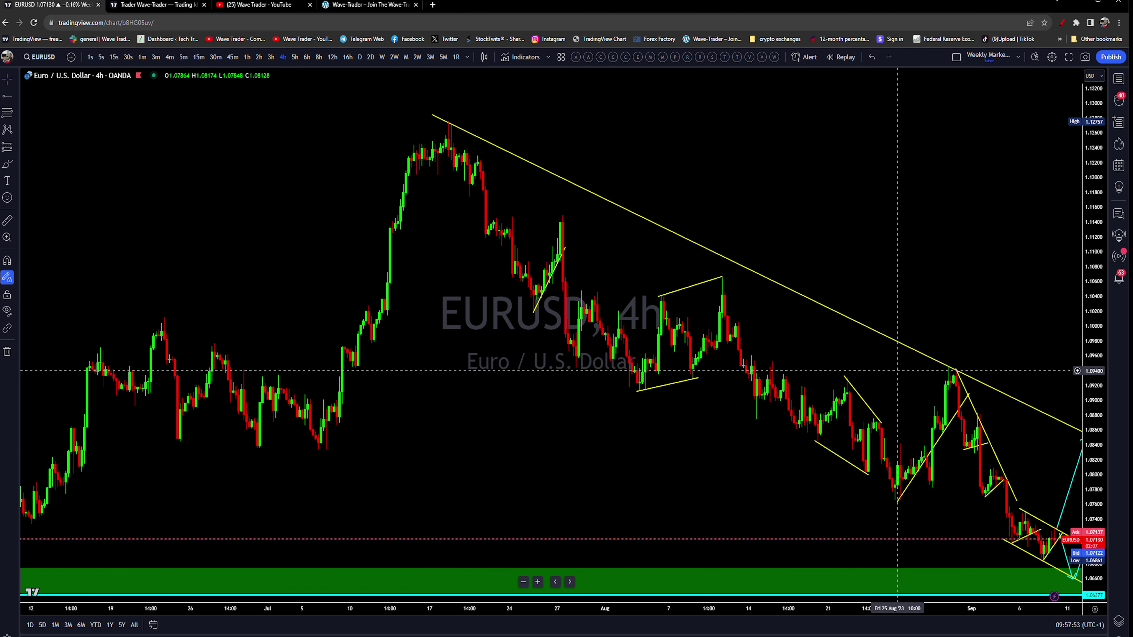
Sketch the overall decline, a direct rebound and a dip-then-rebound path on the 4h chart, and clear the marks
left_click_drag(1009, 433, 710, 431)
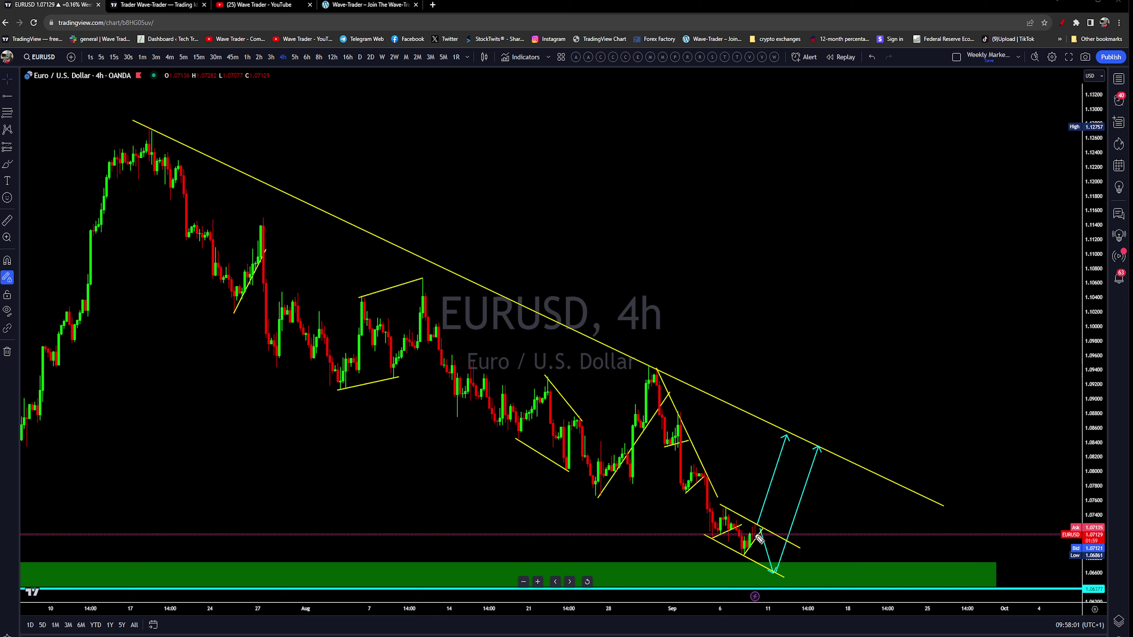
left_click_drag(758, 538, 763, 422)
left_click_drag(185, 196, 555, 412)
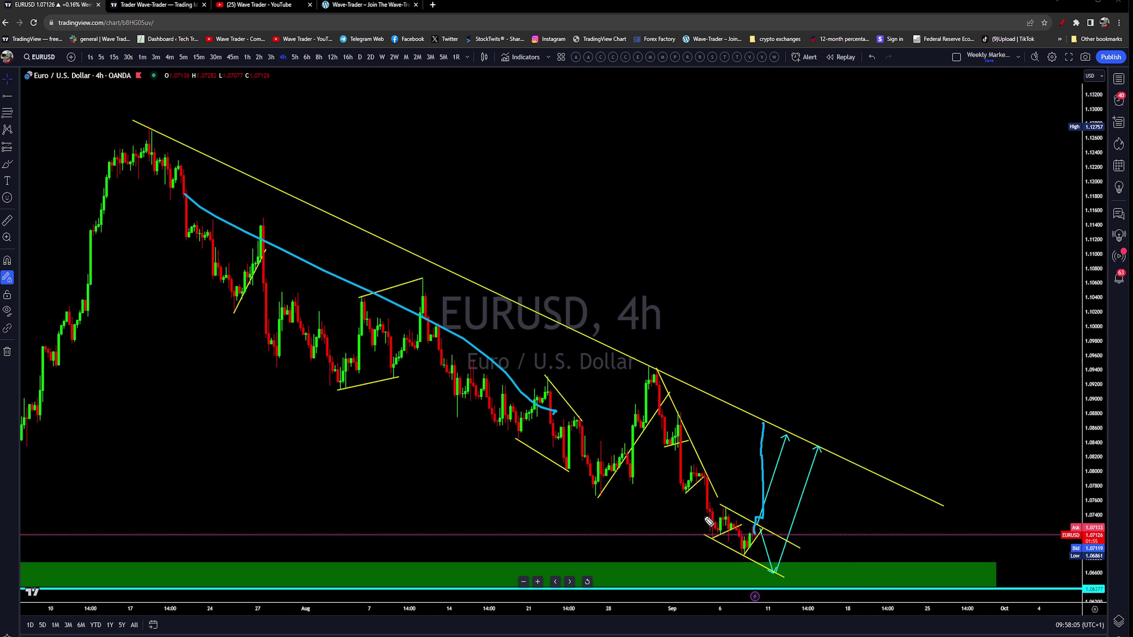
mouse_move(766, 540)
left_mouse_down()
mouse_move(774, 565)
mouse_move(751, 551)
mouse_move(788, 545)
mouse_move(818, 448)
left_mouse_up()
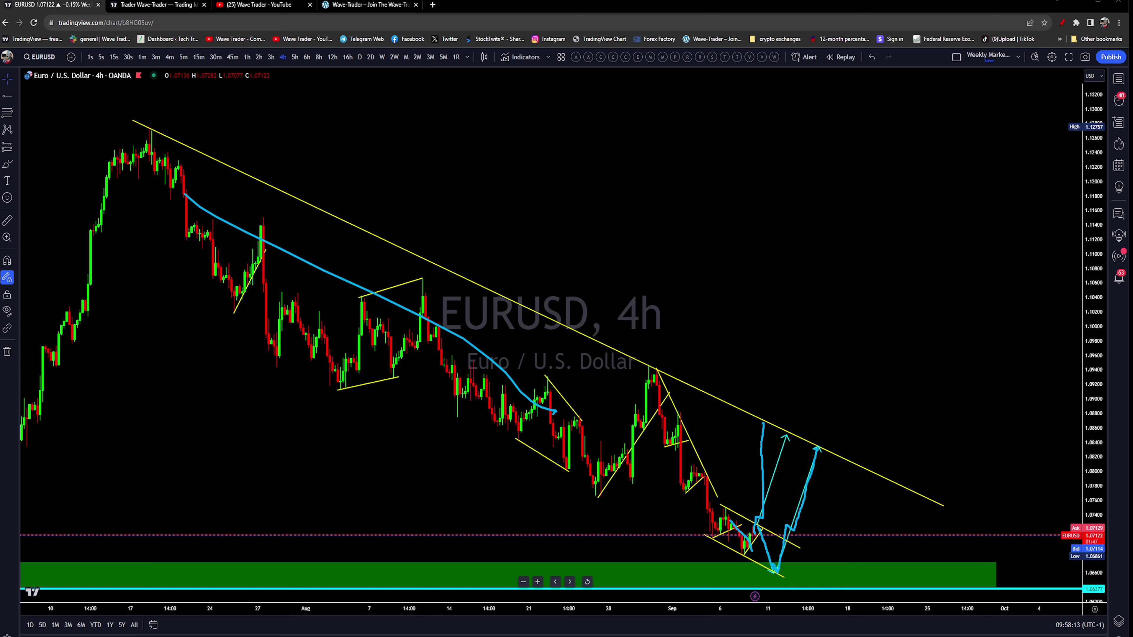
key("Escape")
Switch the chart to the 1h interval and adjust the rising trend line to run from the 5 September low to 6 September 18:00
left_click(247, 57)
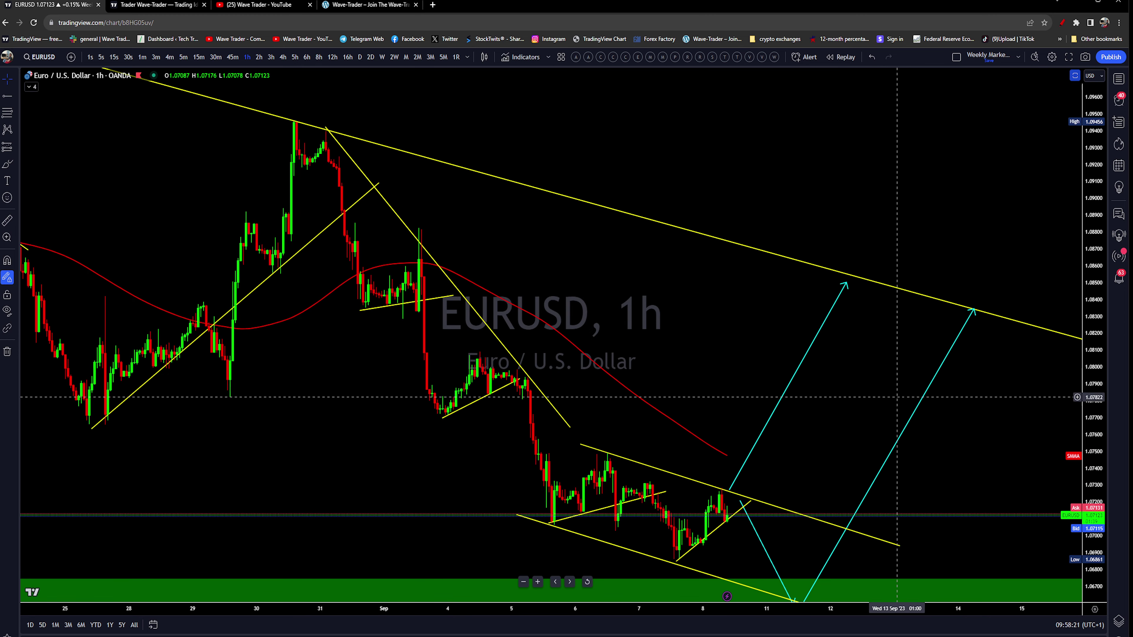
left_click_drag(981, 477, 1039, 340)
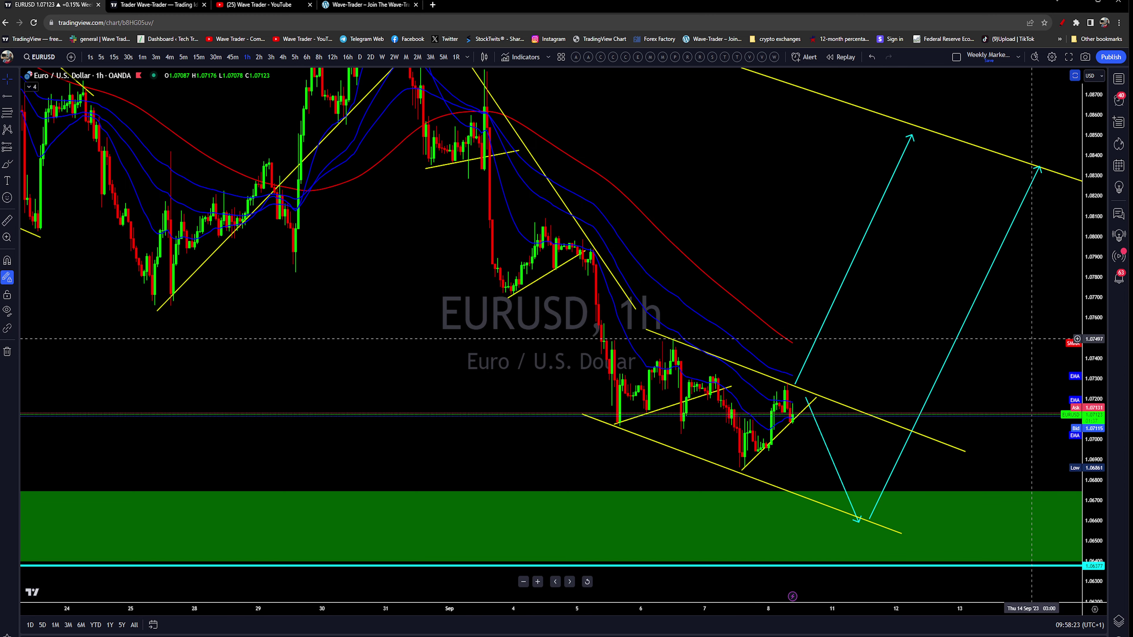
scroll(1037, 340, "up", 2)
left_click_drag(966, 359, 961, 363)
left_click_drag(657, 391, 604, 380)
left_click_drag(514, 428, 517, 430)
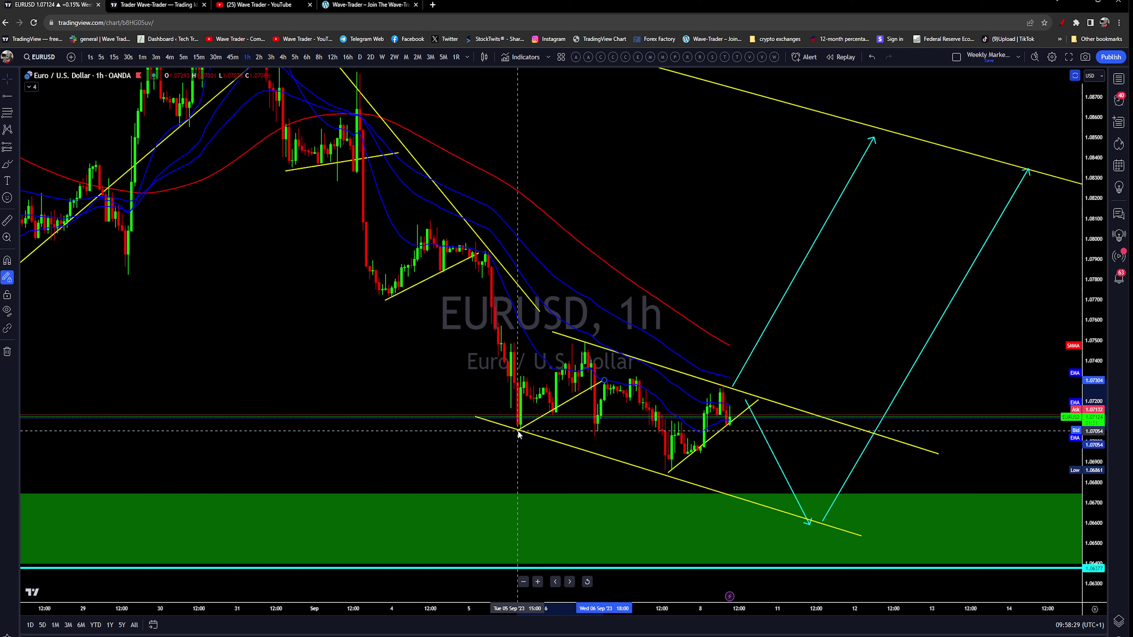
Draw trend lines along the 5–6 September correction's highs and from the 6 September low up to 7 September 06:00
left_click(16, 98)
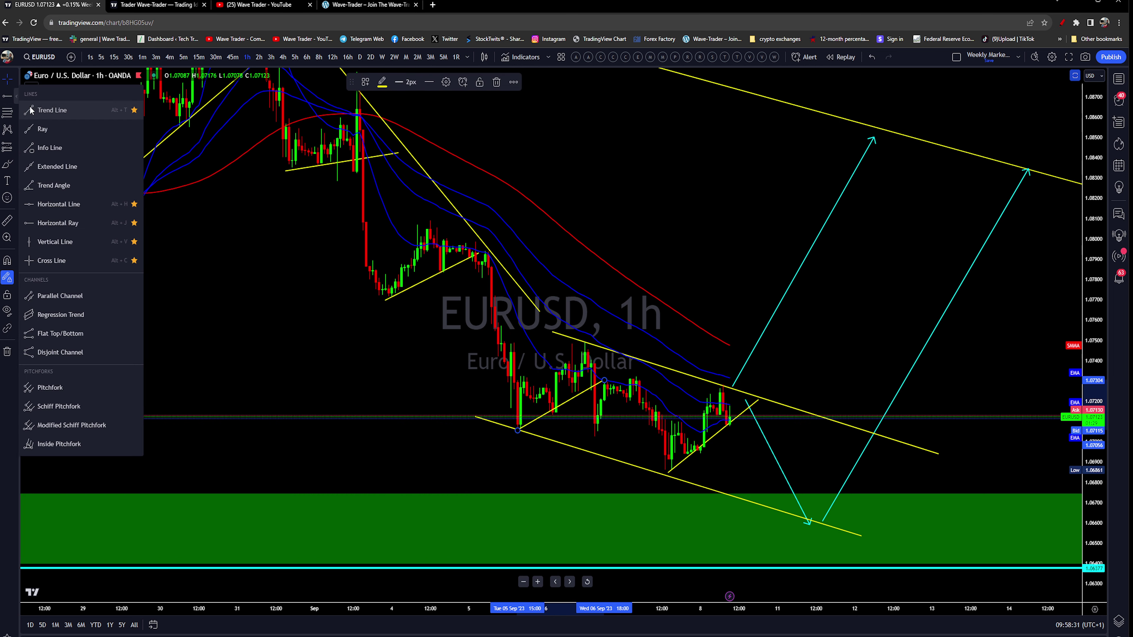
left_click(44, 110)
left_click(517, 377)
left_click(591, 347)
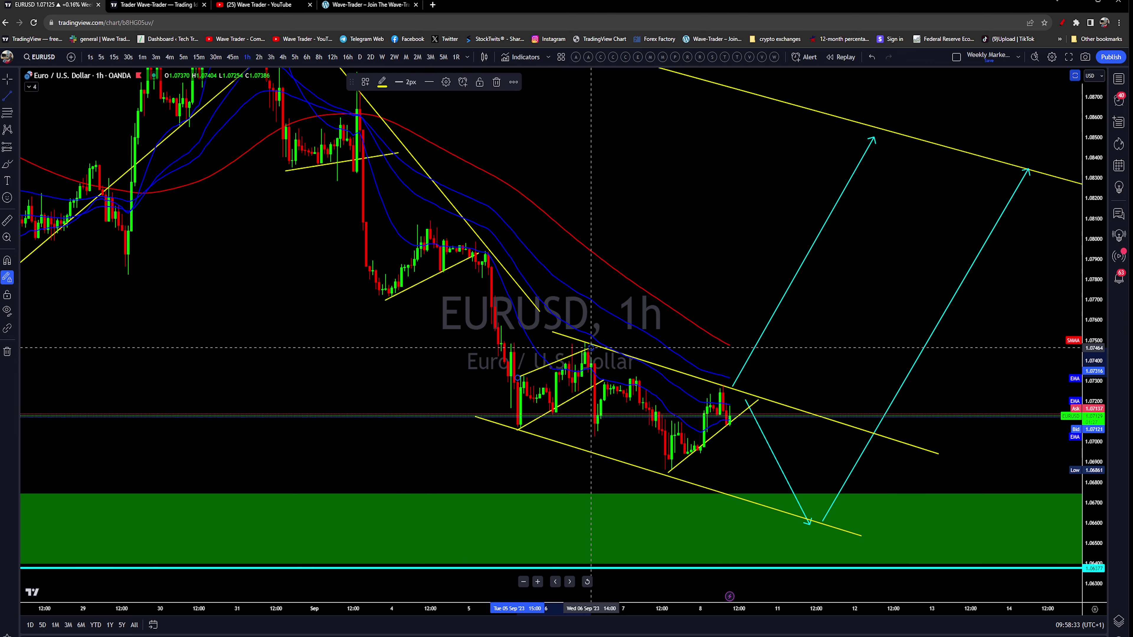
left_click(598, 431)
left_click(642, 387)
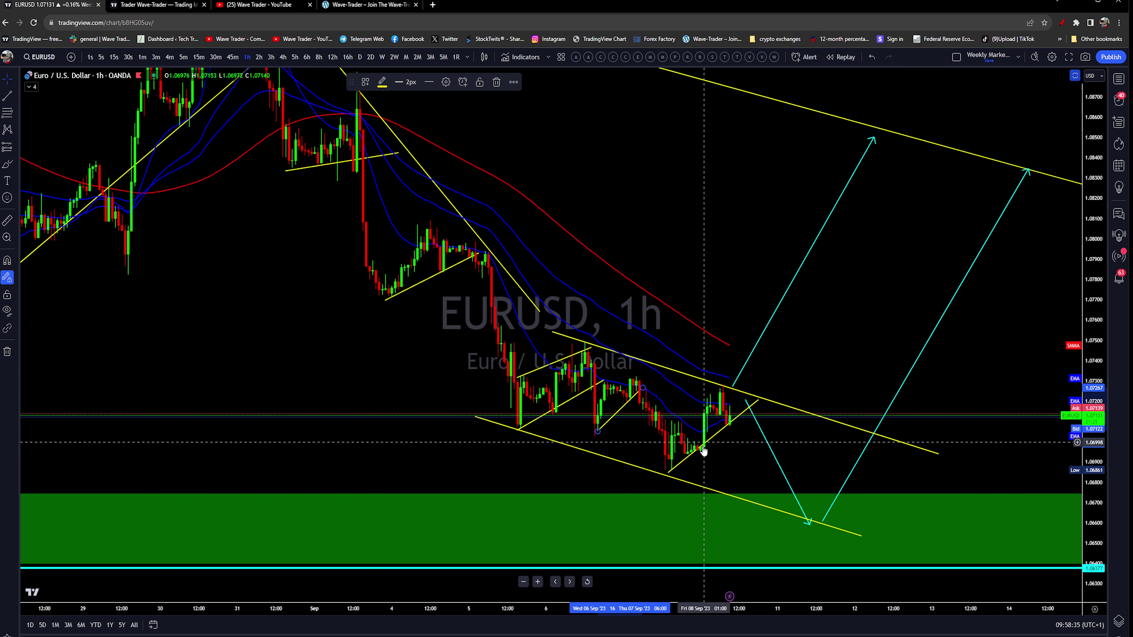
Adjust the latest rising trend line to run from the 7 September 16:00 low to 8 September 19:00
left_click(675, 472)
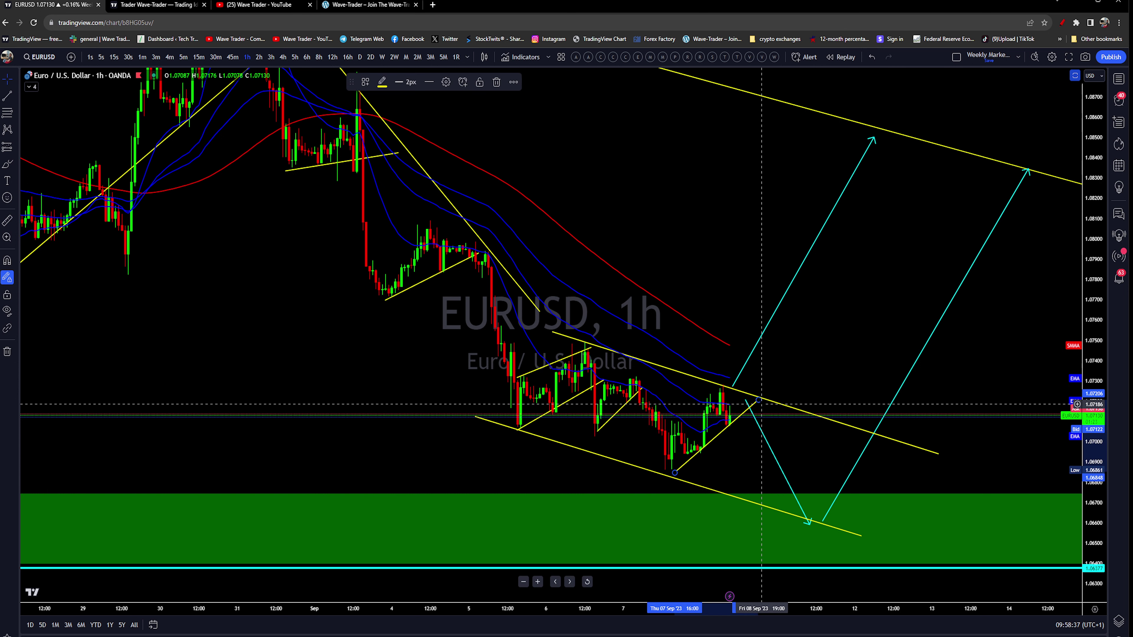
left_click_drag(758, 400, 761, 399)
left_click(748, 424)
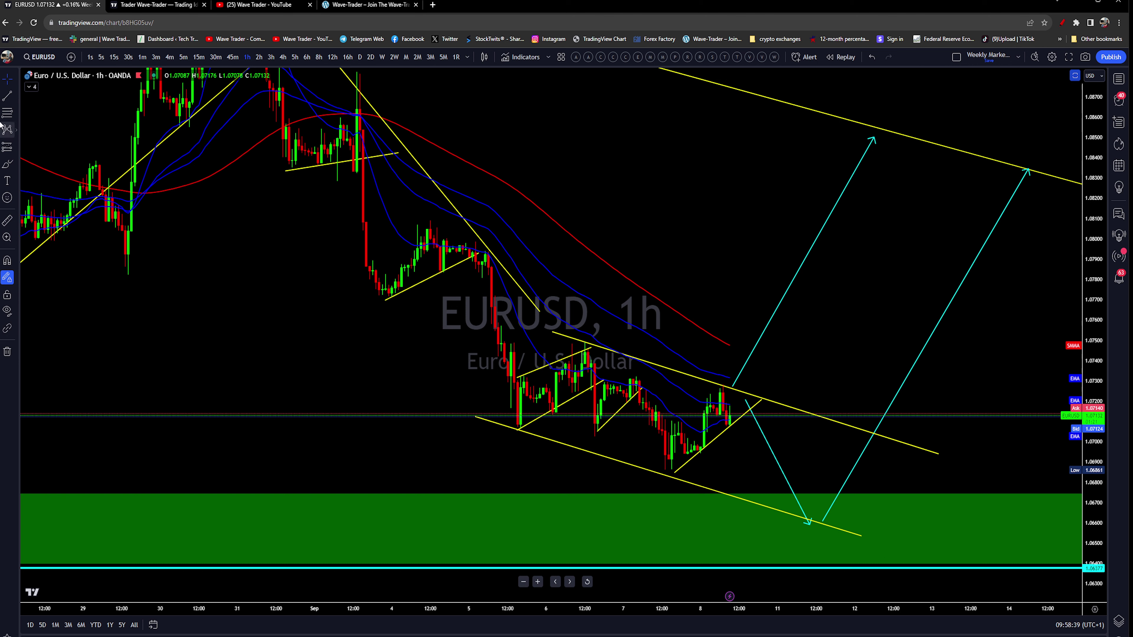
Draw short falling trend lines from 7 September 16:00 to 8 September 01:00 and from the 8 September high to 12:00
left_click(7, 96)
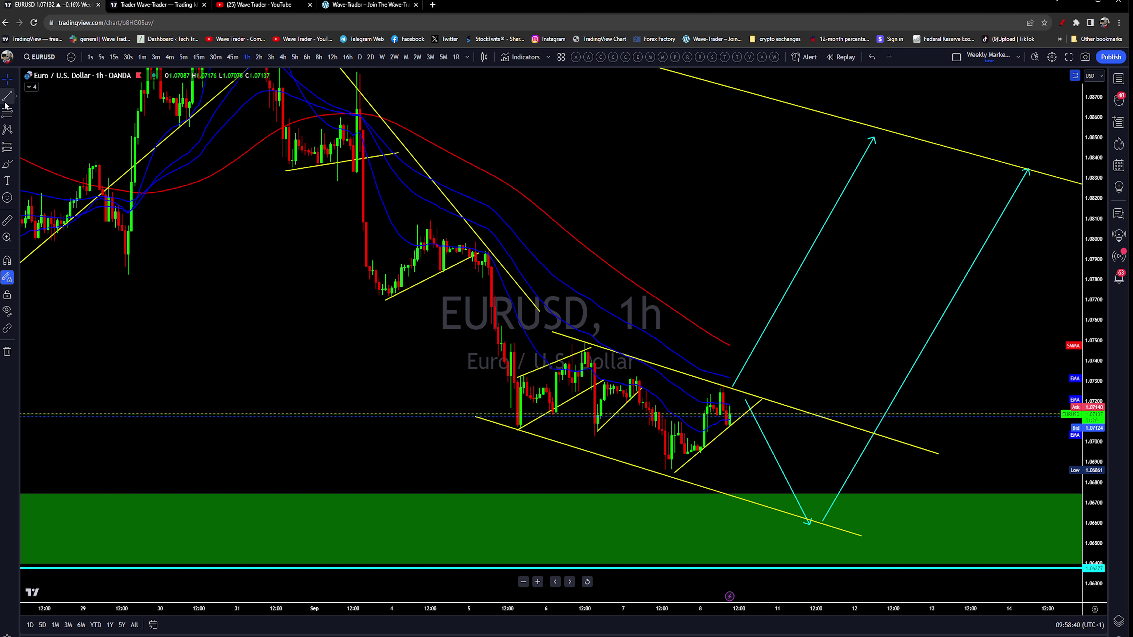
left_click(674, 419)
left_click(703, 450)
left_click(723, 384)
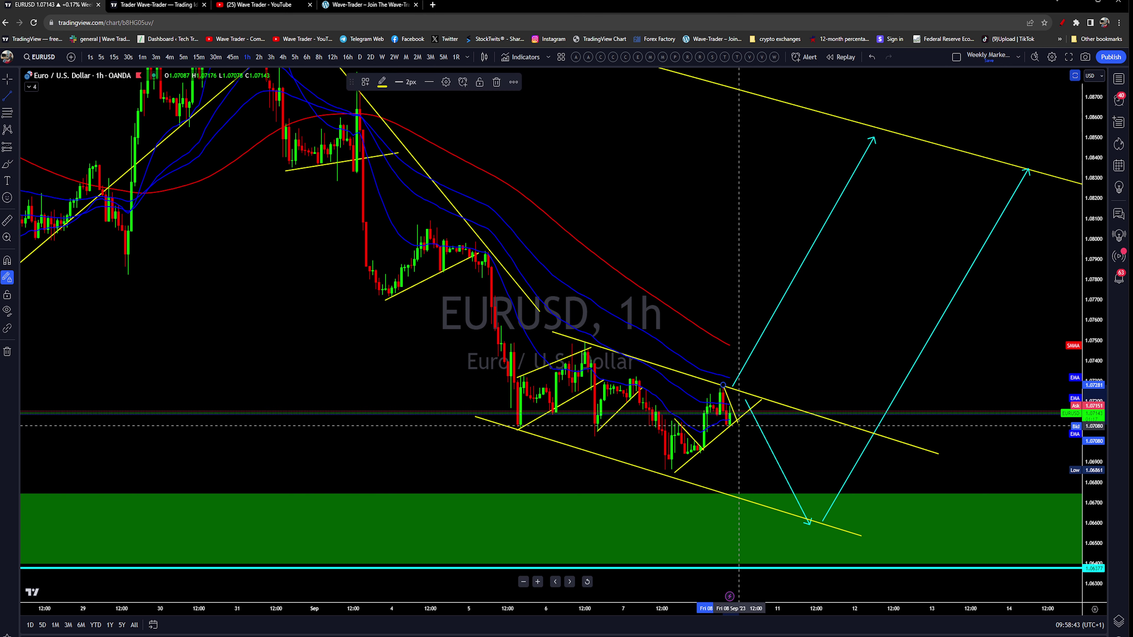
left_click(739, 426)
key("Escape")
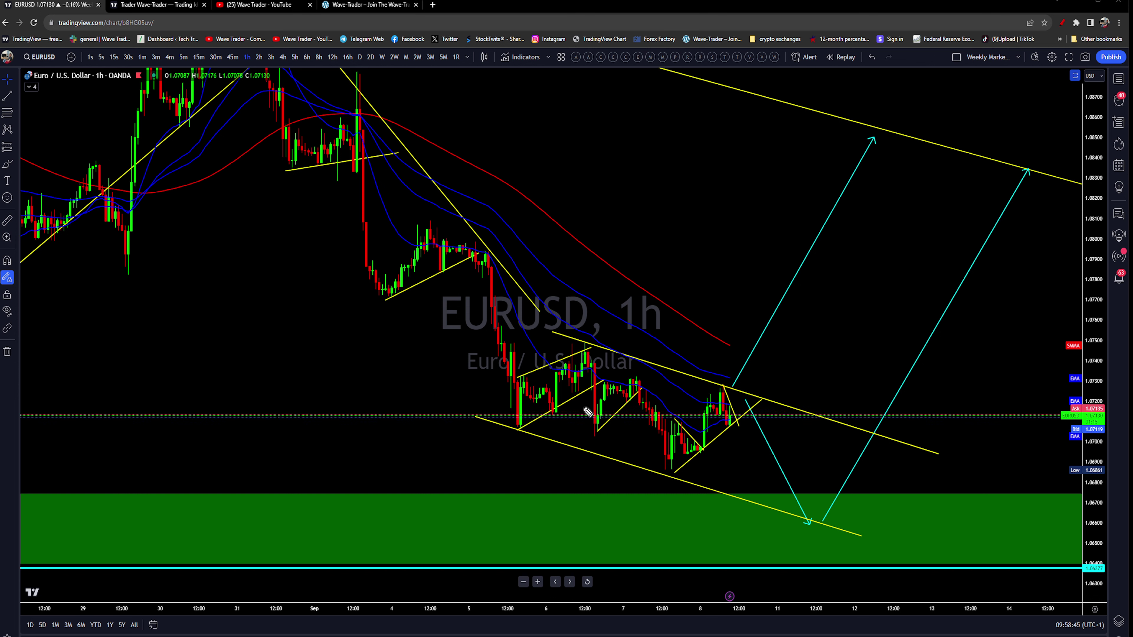
Sketch the two corrections' wave shapes, a drop into the green zone and a direct rise to the upper descending trend line
left_click_drag(673, 427, 731, 395)
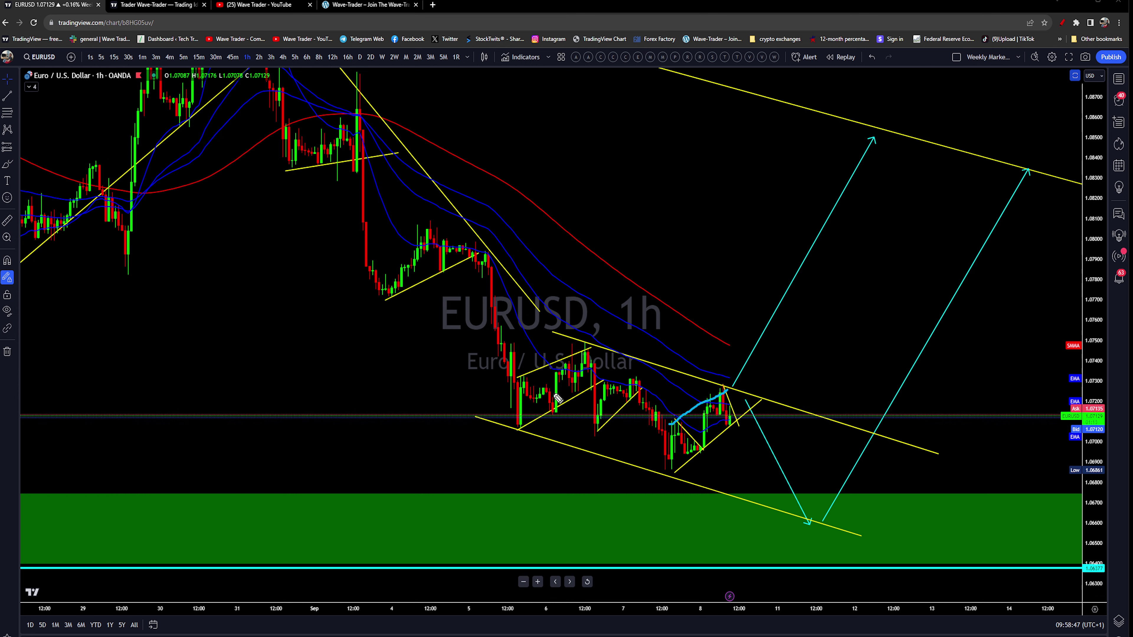
mouse_move(517, 423)
left_mouse_down()
mouse_move(529, 387)
mouse_move(551, 409)
mouse_move(585, 360)
left_mouse_up()
mouse_move(668, 467)
left_mouse_down()
mouse_move(723, 404)
mouse_move(758, 482)
left_mouse_up()
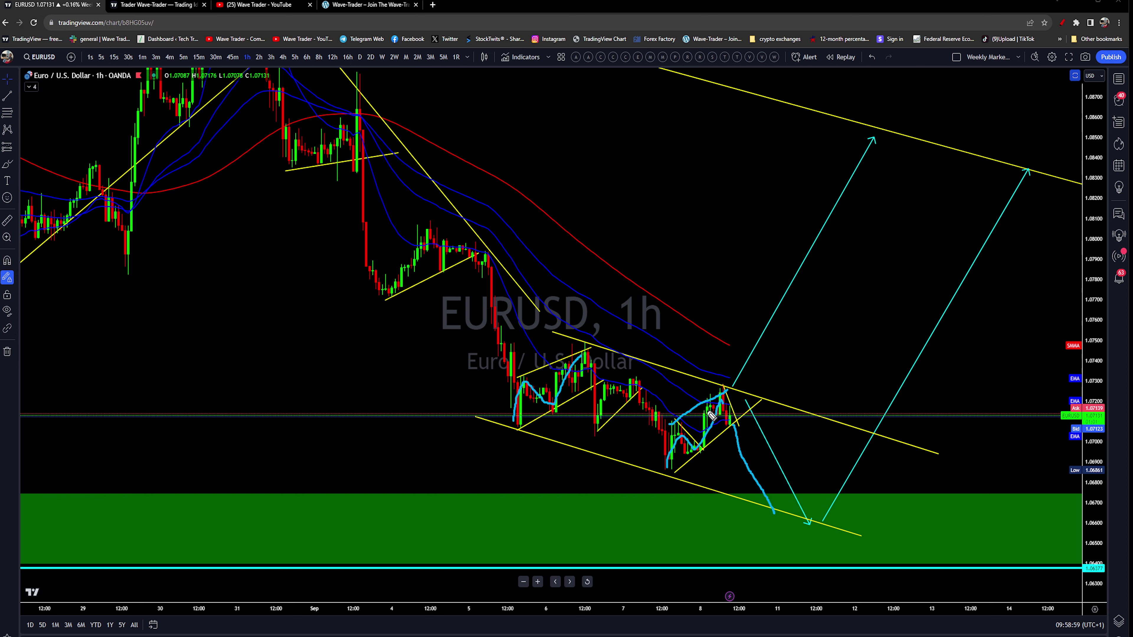
left_click_drag(762, 304, 793, 191)
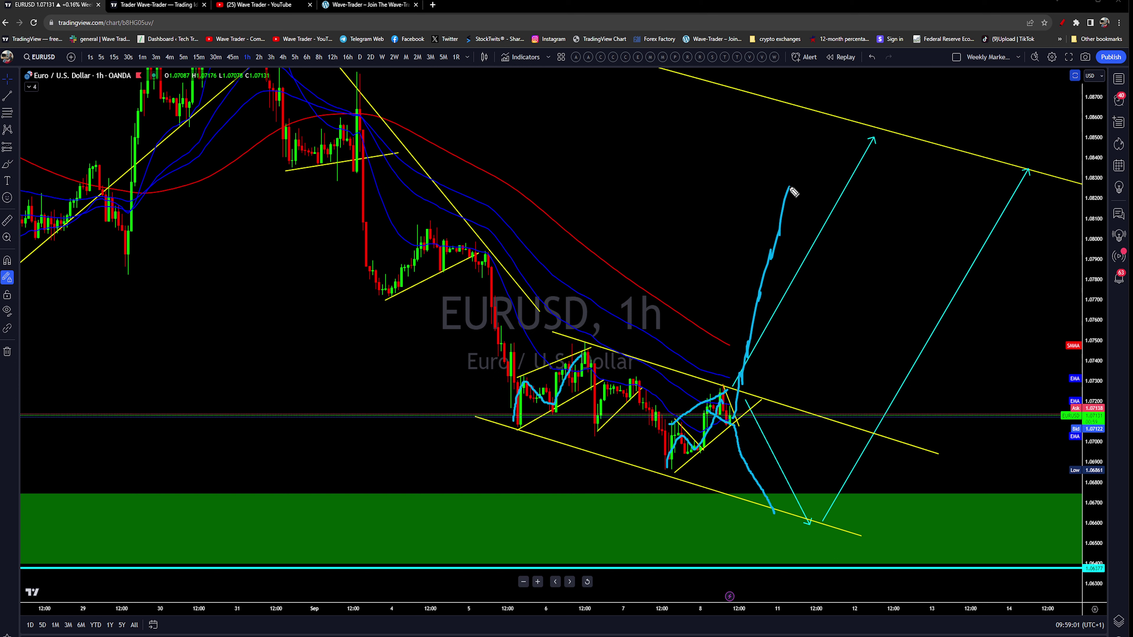
mouse_move(776, 113)
left_mouse_down()
mouse_move(867, 249)
mouse_move(745, 403)
mouse_move(731, 154)
mouse_move(779, 110)
left_mouse_up()
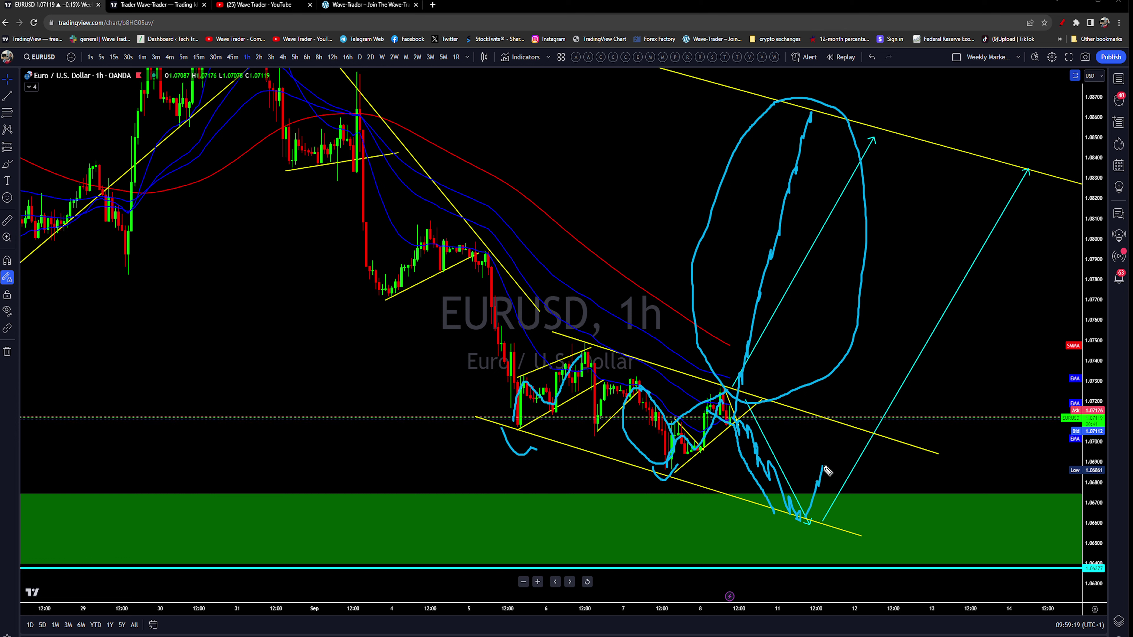
Sketch curves beneath the channel and a breakout-retest path up to the descending trend line, and clear all the freehand marks
left_click_drag(805, 539, 738, 532)
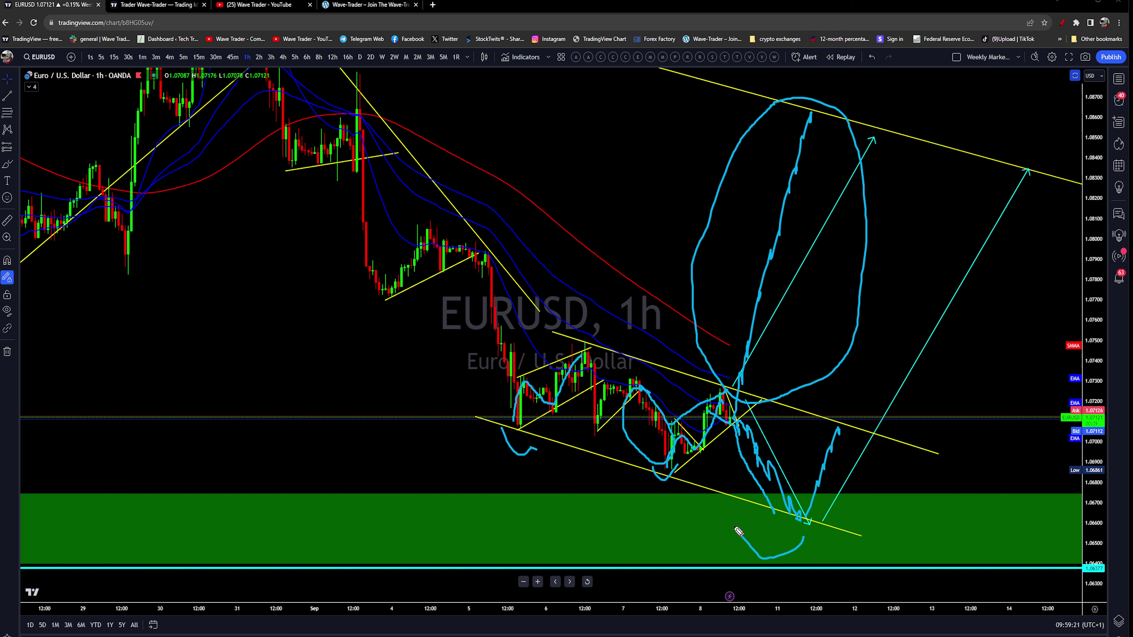
mouse_move(723, 479)
left_mouse_down()
mouse_move(734, 533)
mouse_move(656, 541)
mouse_move(549, 431)
mouse_move(609, 464)
left_mouse_up()
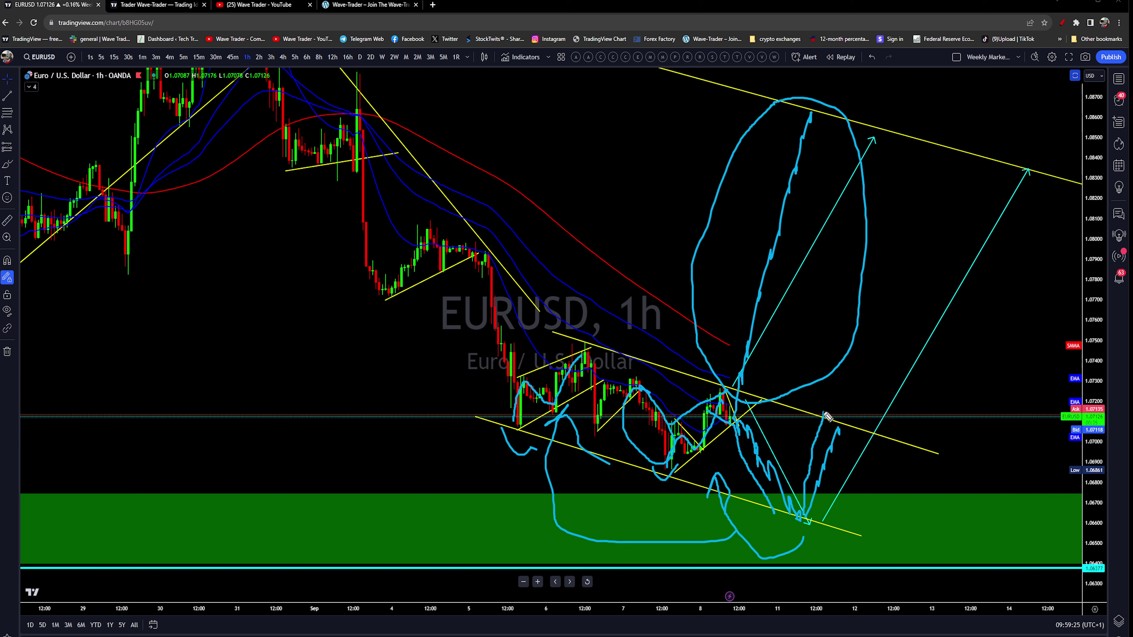
left_click_drag(851, 410, 983, 155)
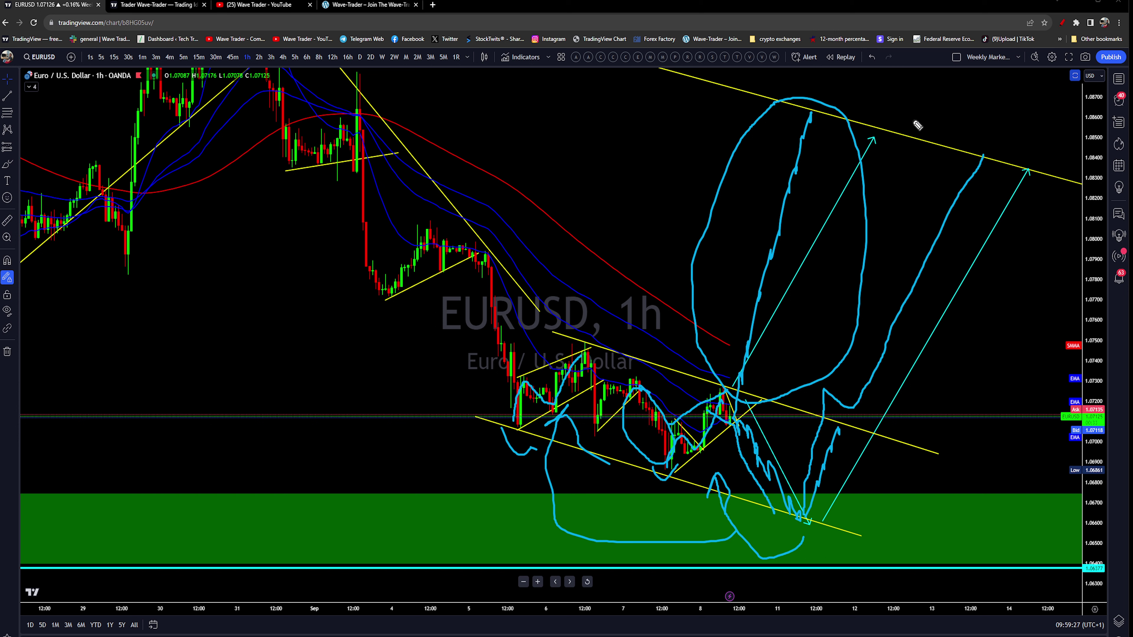
key("Escape")
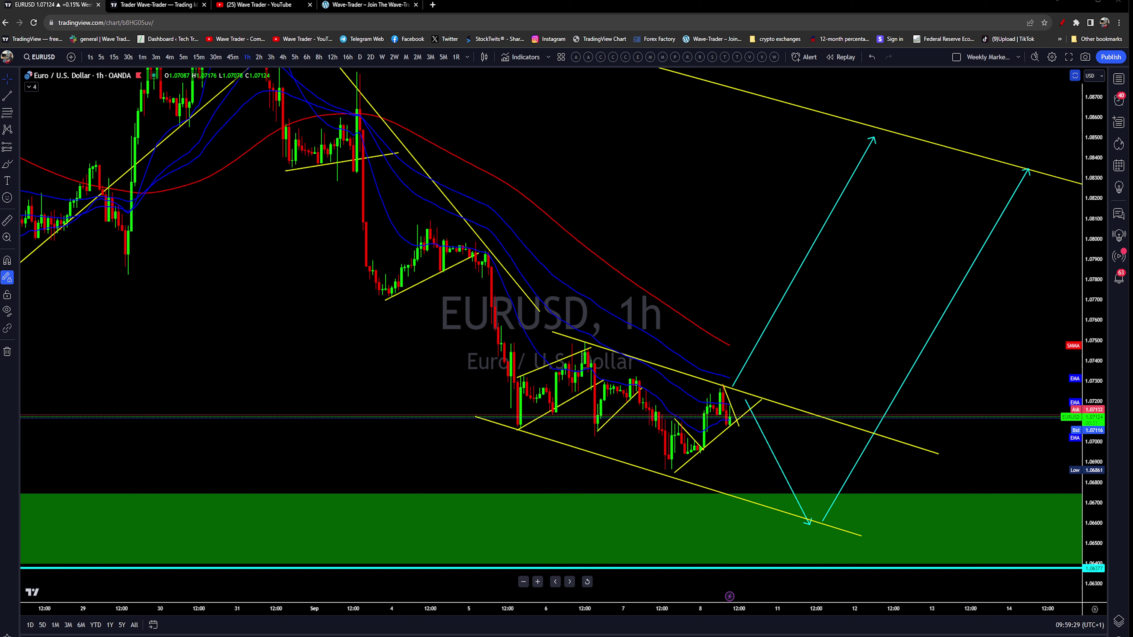
Switch the chart to the 4h interval, reset its view and hide the moving averages
scroll(625, 339, "down", 1)
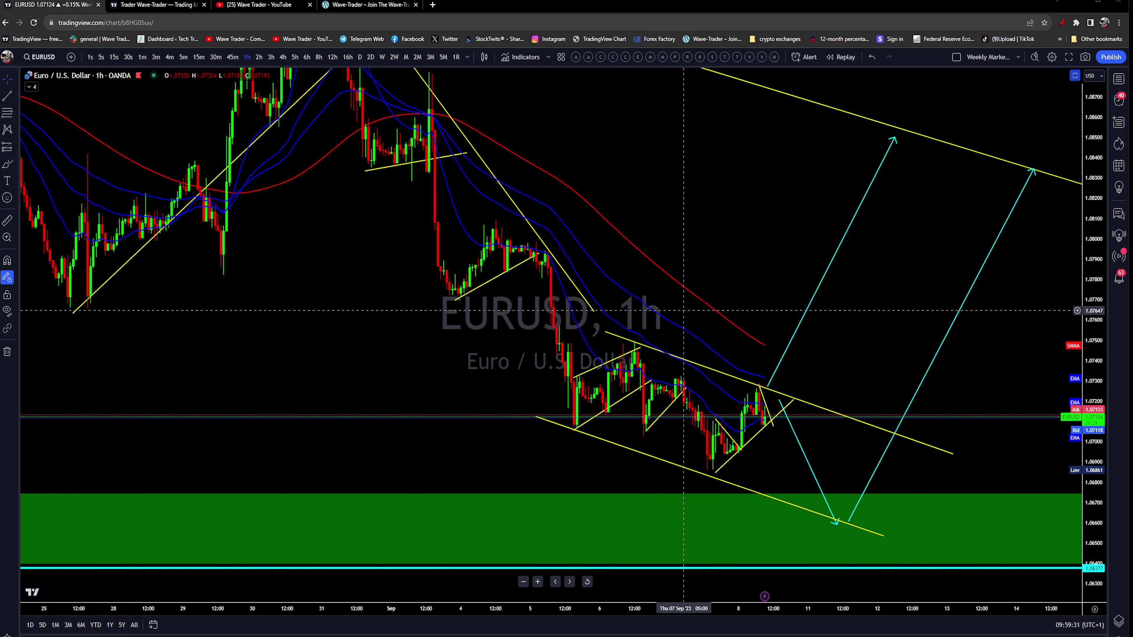
left_click_drag(736, 273, 729, 288)
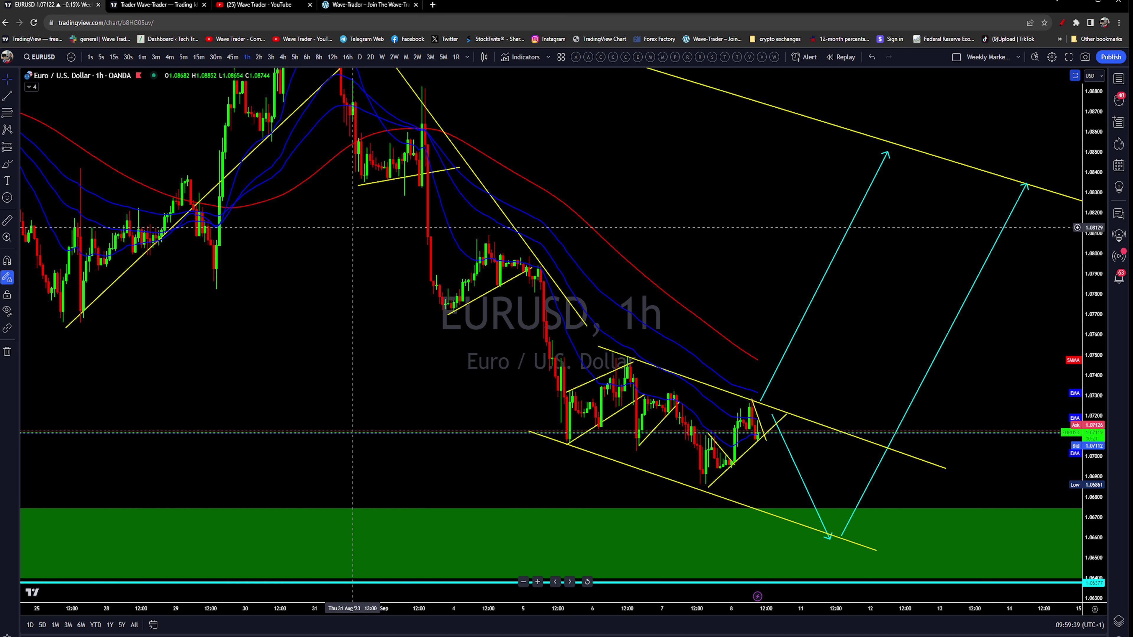
left_click(282, 57)
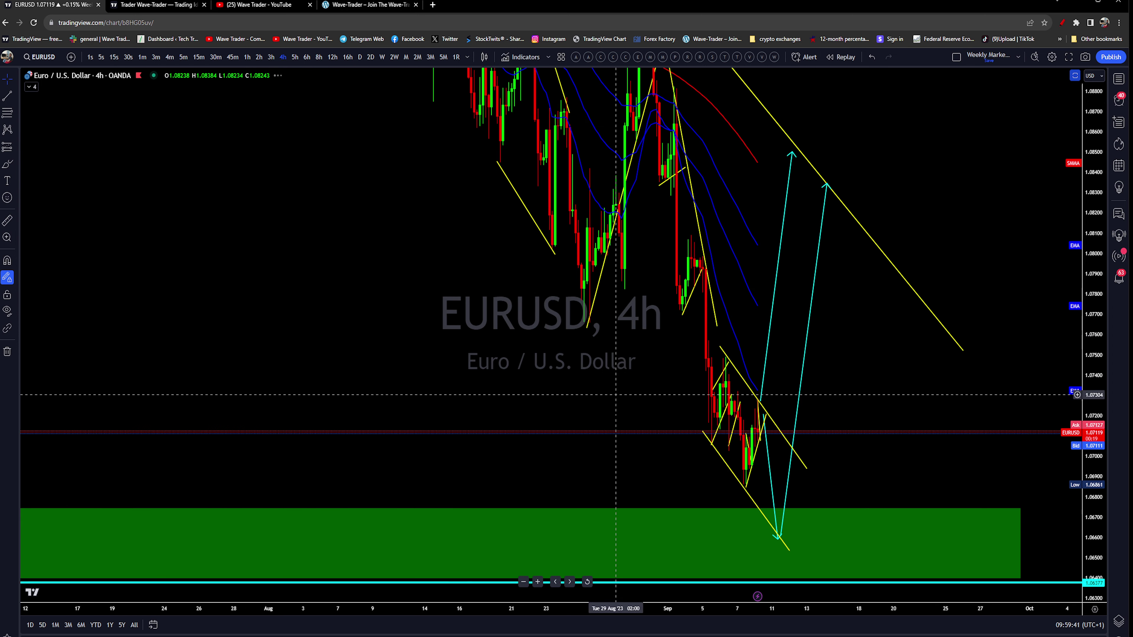
left_click(588, 582)
scroll(638, 432, "up", 5)
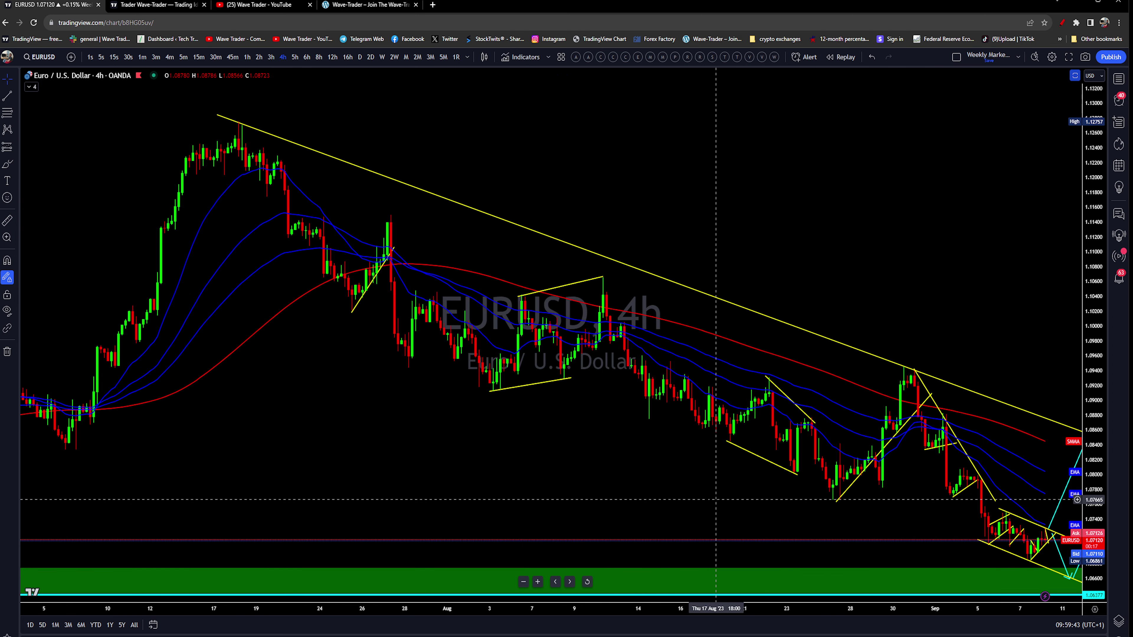
left_click(637, 57)
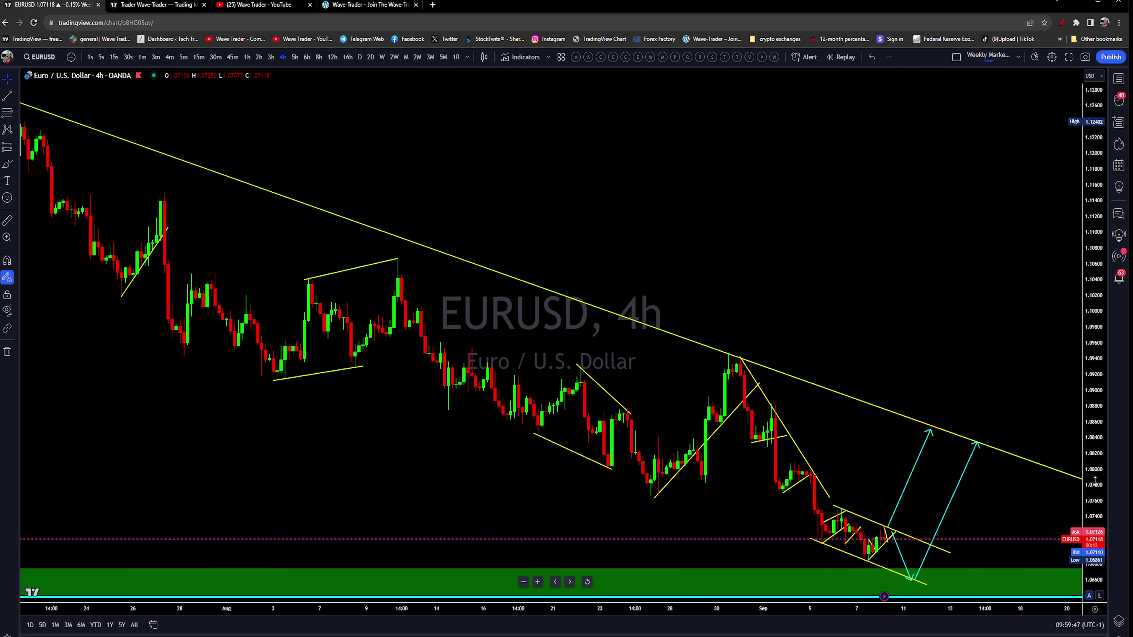
left_click_drag(1092, 465, 1003, 395)
Return the chart to the 1h interval and frame the September channel with its projected arrows
left_click(247, 57)
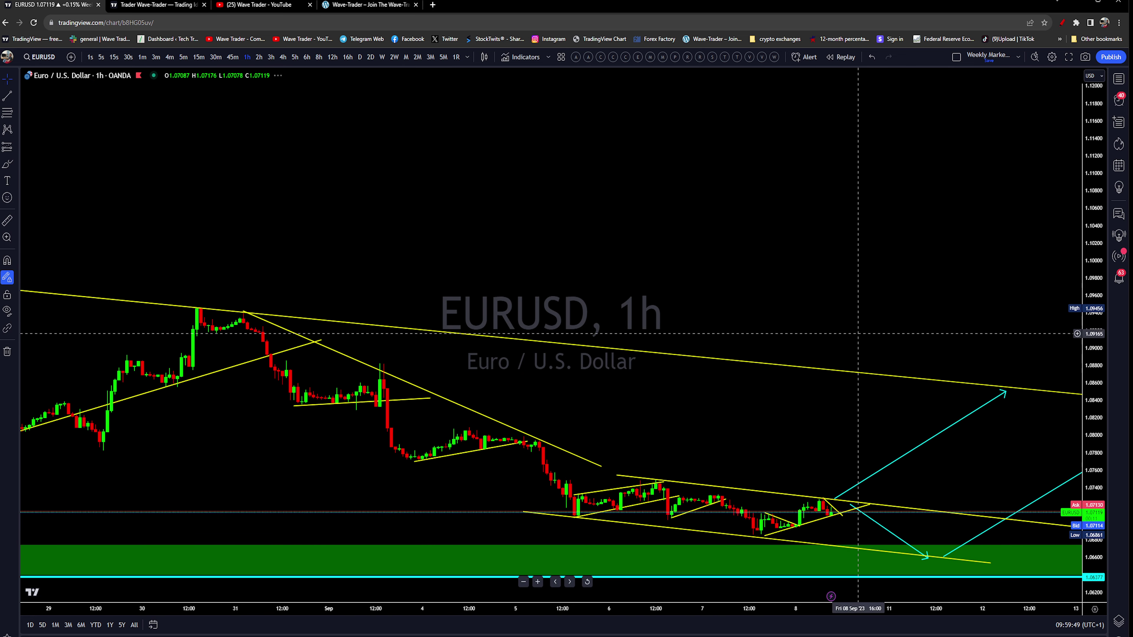
left_click(588, 582)
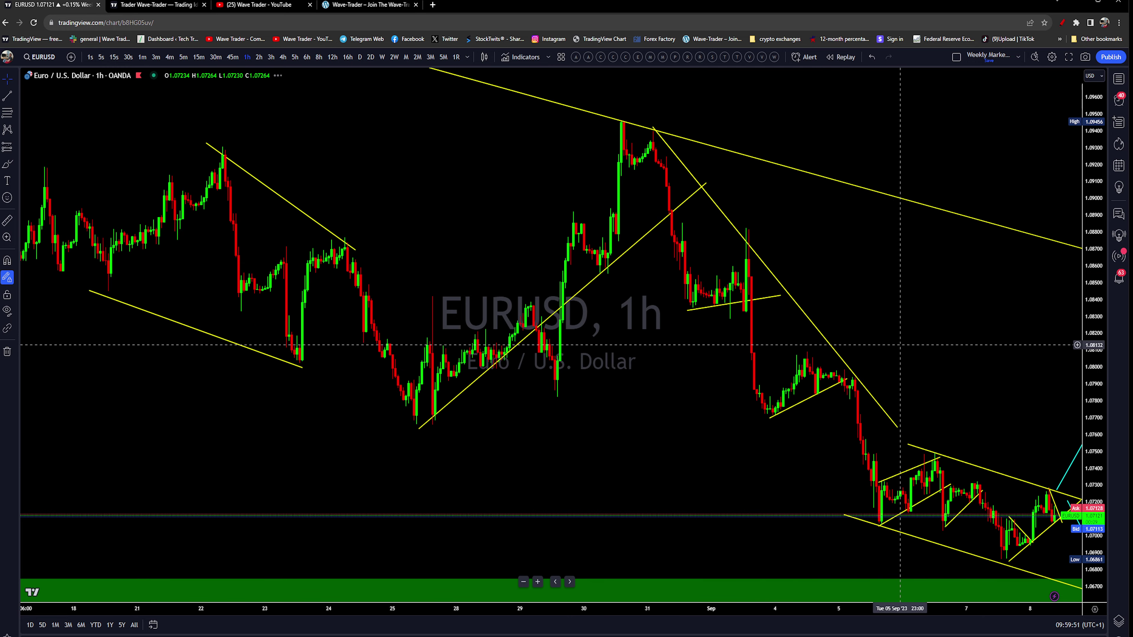
scroll(900, 344, "down", 1)
left_click_drag(900, 344, 688, 316)
scroll(932, 421, "up", 1)
left_click_drag(1090, 442, 1090, 413)
left_click_drag(1031, 459, 860, 323)
scroll(861, 323, "up", 1)
left_click_drag(1090, 398, 1090, 367)
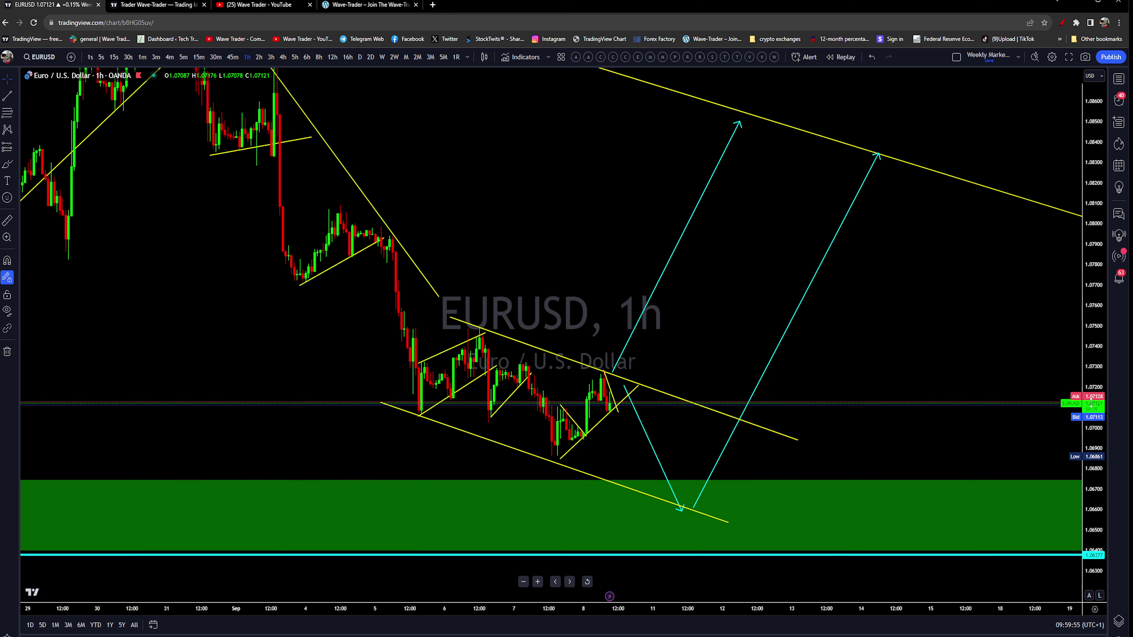
left_click_drag(920, 383, 993, 434)
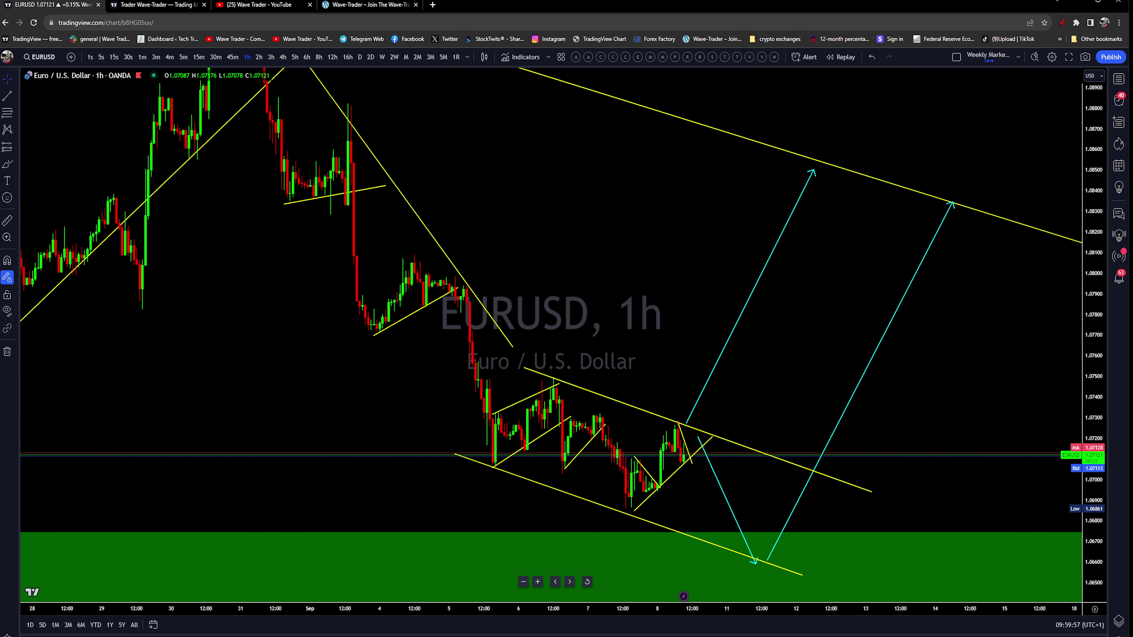